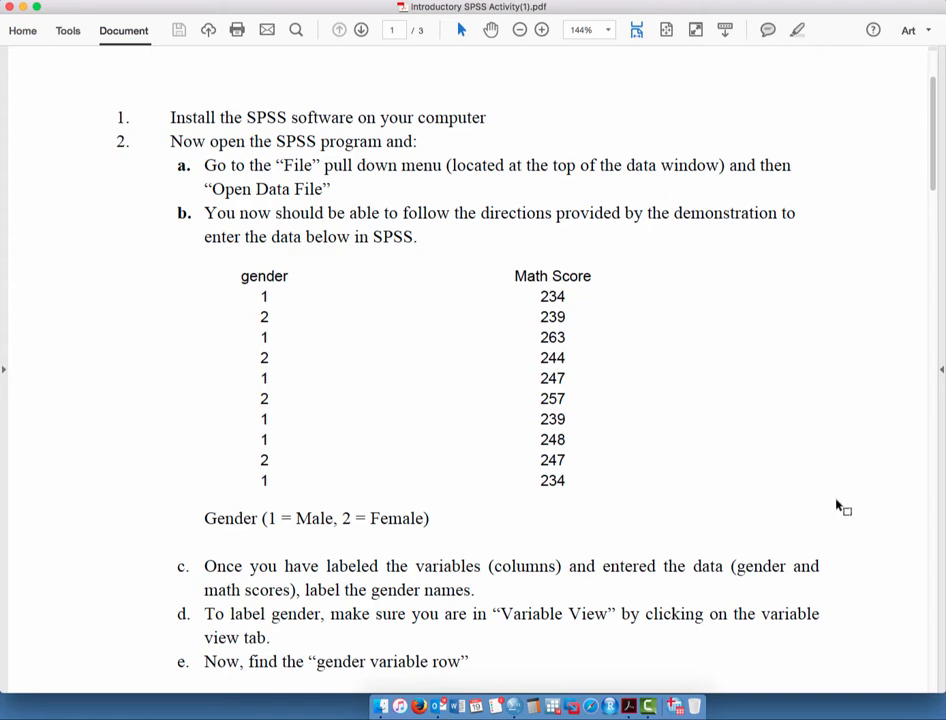
# Switch to SPSS Statistics and define a variable named Gender in the first row of the variable definitions.
pyautogui.click(673, 710)
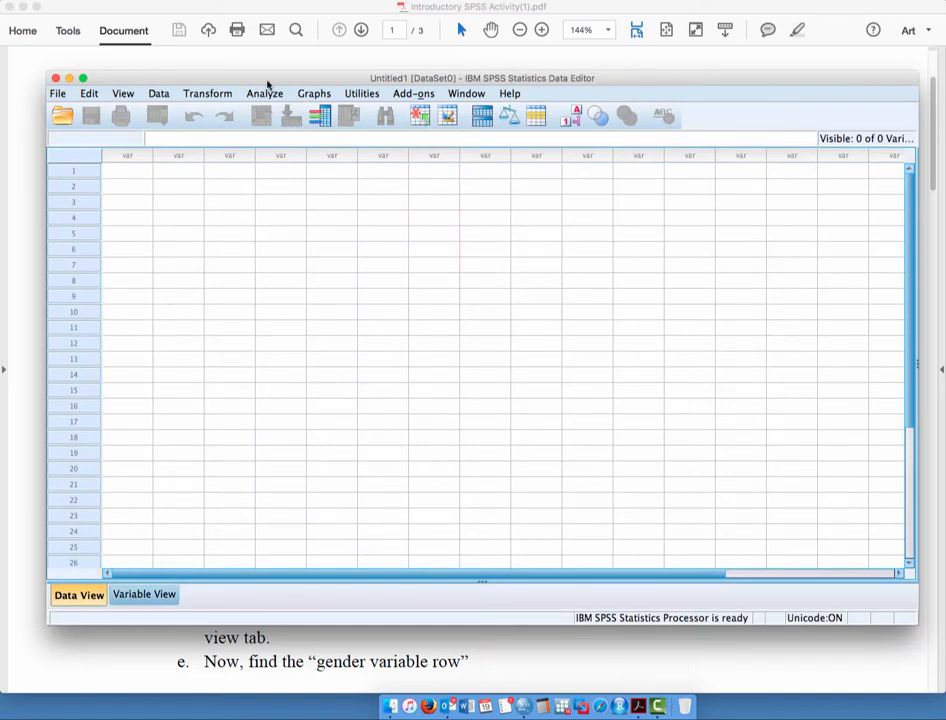
pyautogui.moveTo(266, 78)
pyautogui.mouseDown()
pyautogui.moveTo(266, 104)
pyautogui.moveTo(256, 88)
pyautogui.mouseUp()
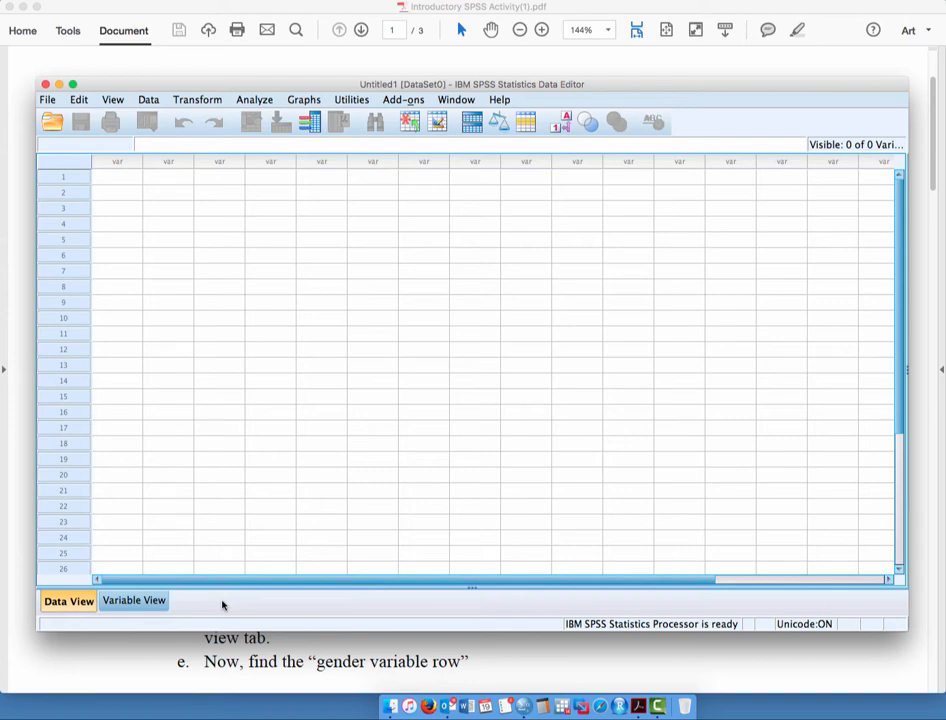
pyautogui.click(156, 604)
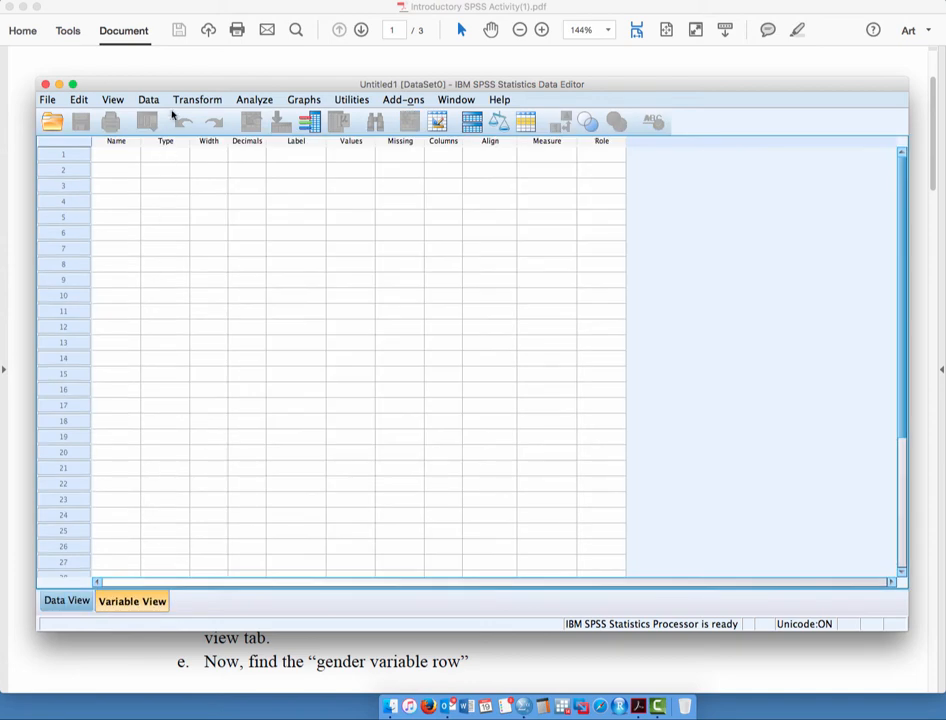
pyautogui.moveTo(183, 90); pyautogui.dragTo(194, 88)
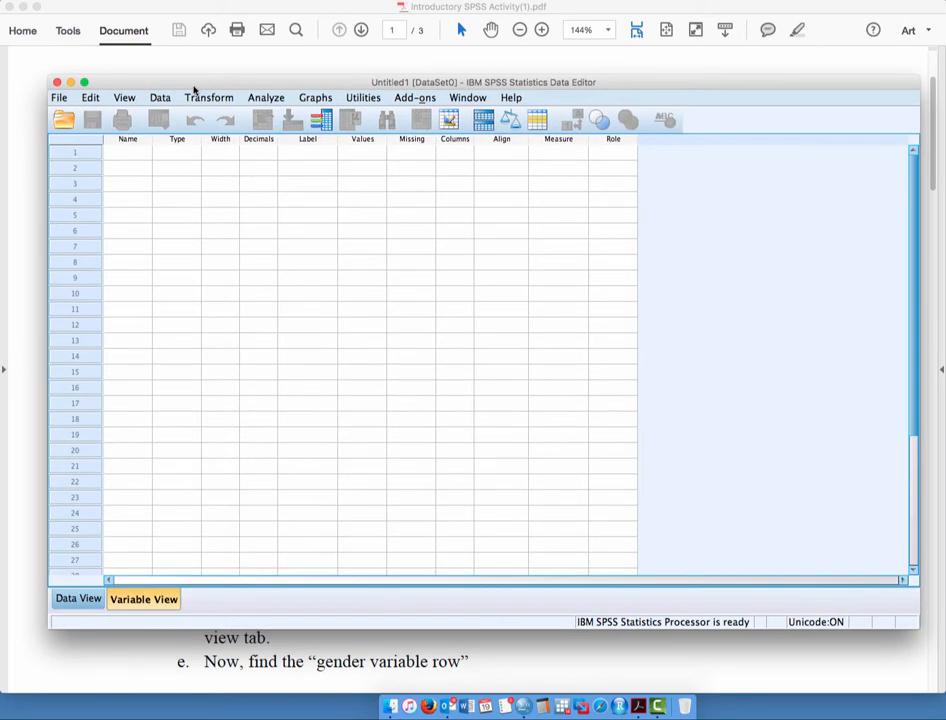
pyautogui.click(136, 155)
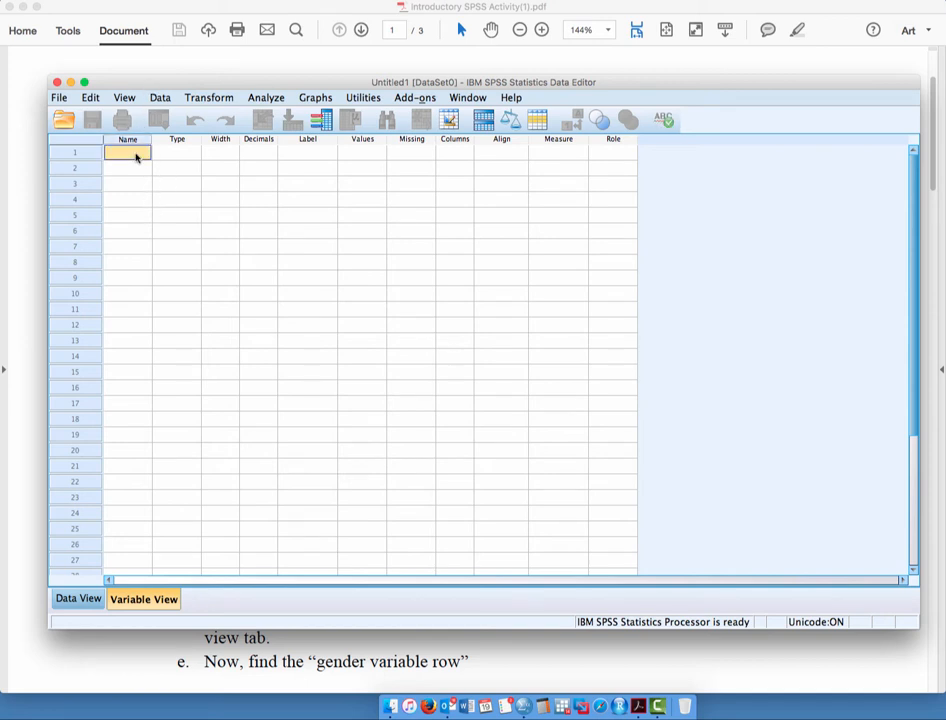
pyautogui.write('Gender')
# Review the variable type options available for the Gender variable.
pyautogui.click(183, 154)
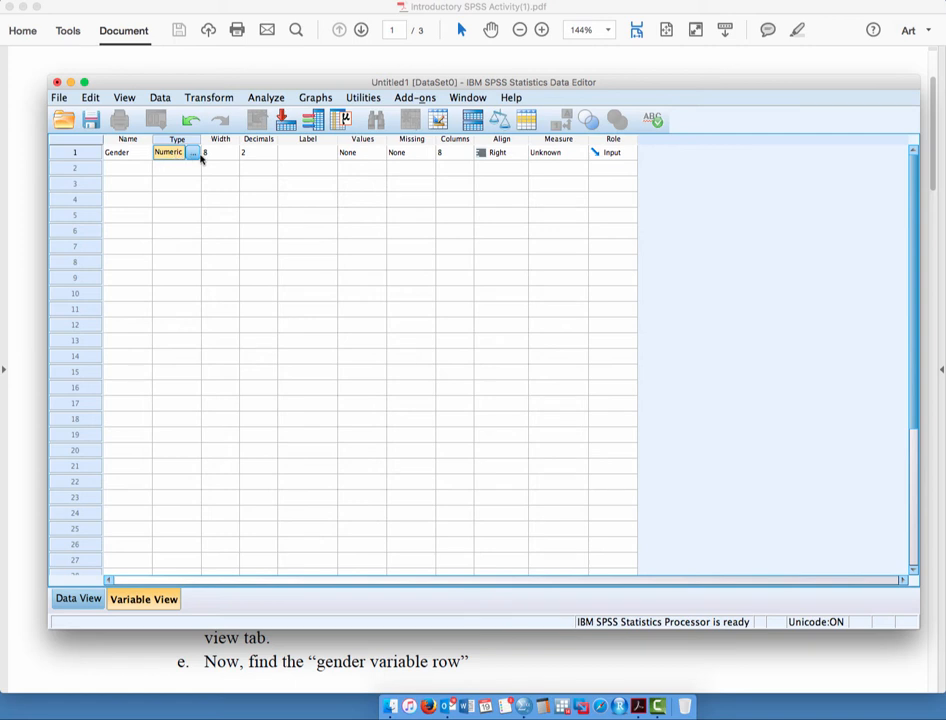
pyautogui.click(197, 154)
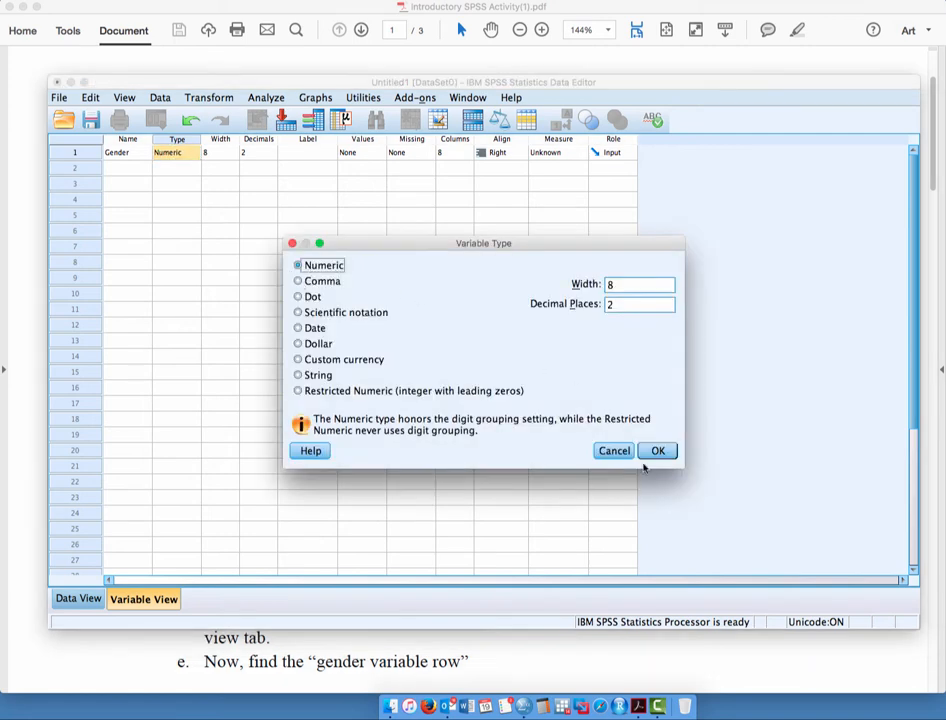
pyautogui.click(616, 452)
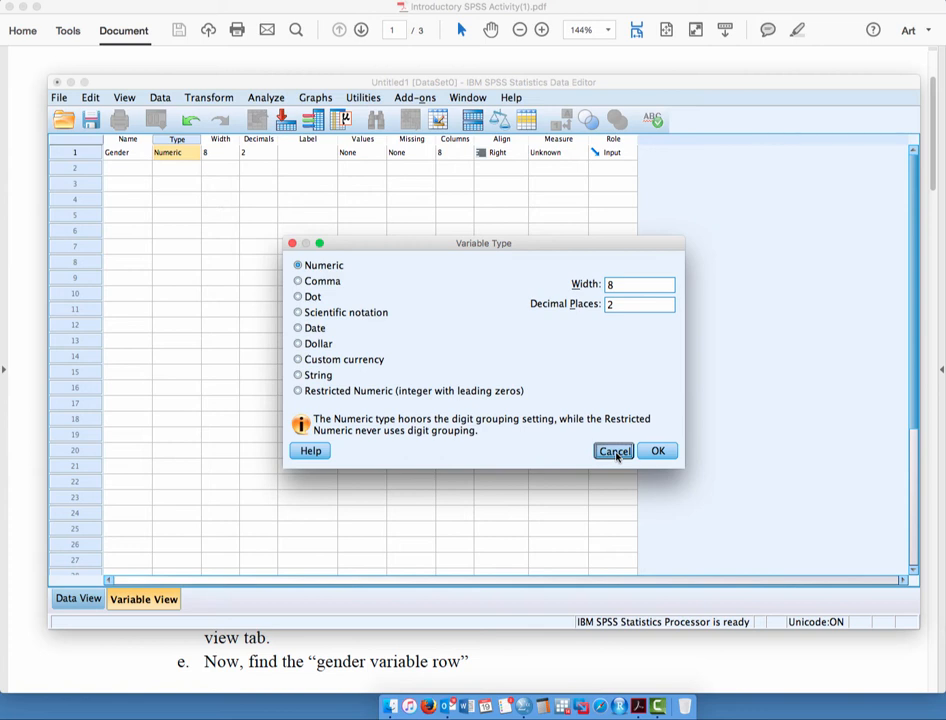
pyautogui.click(616, 452)
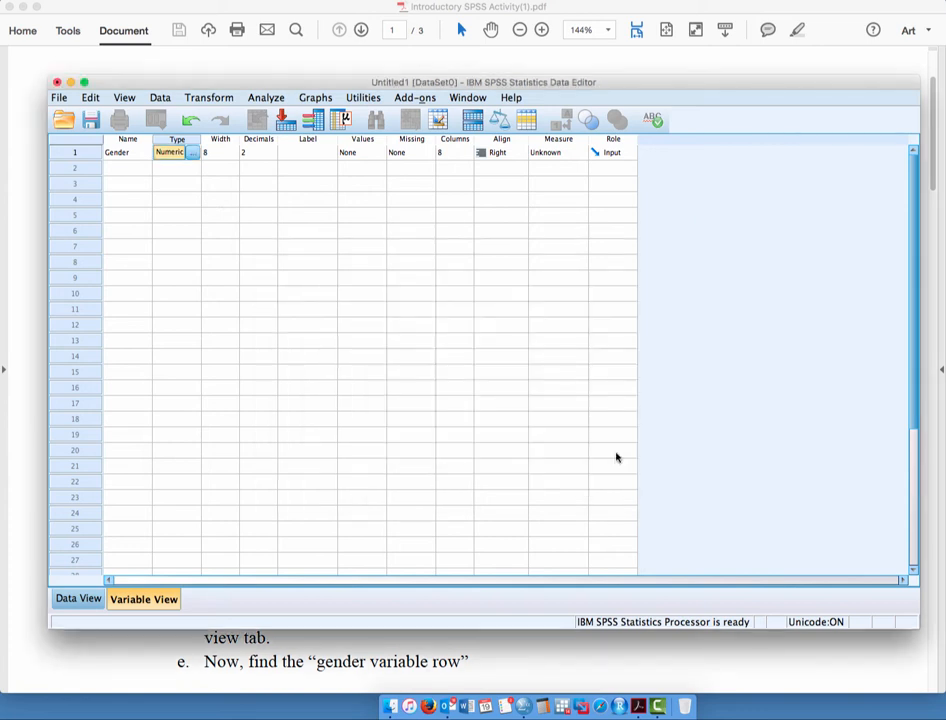
# Set Gender's measurement level to Nominal and slightly widen its column in the data grid.
pyautogui.click(573, 155)
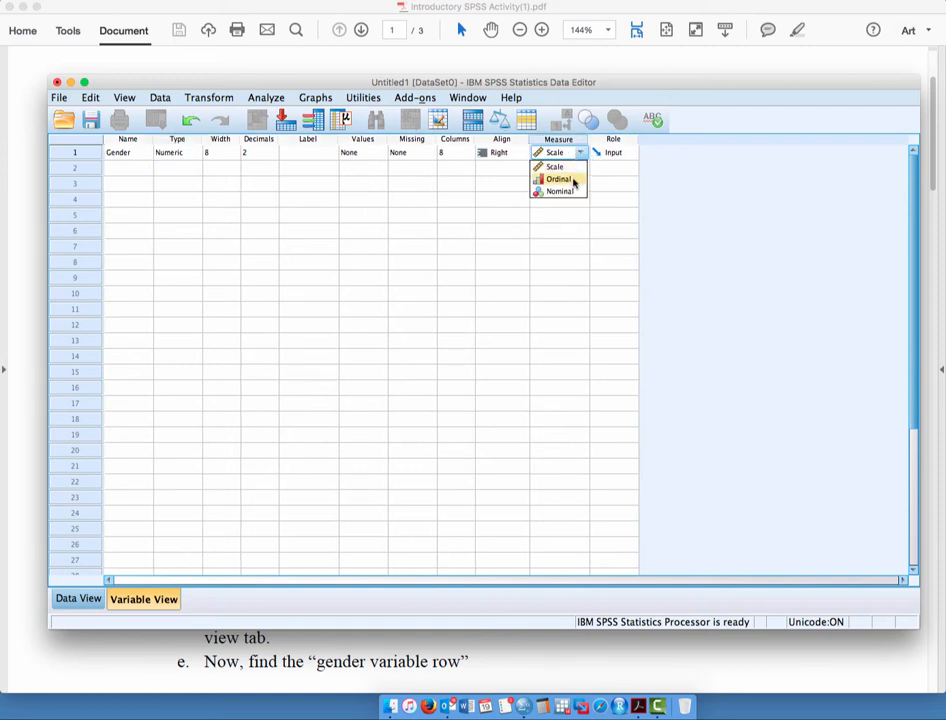
pyautogui.click(575, 192)
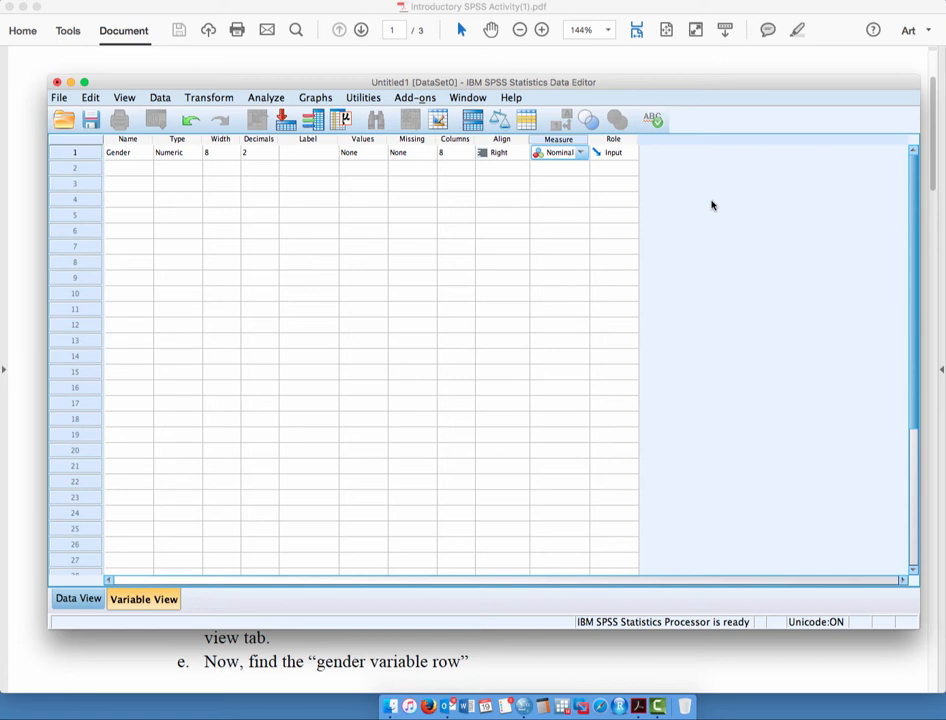
pyautogui.click(75, 599)
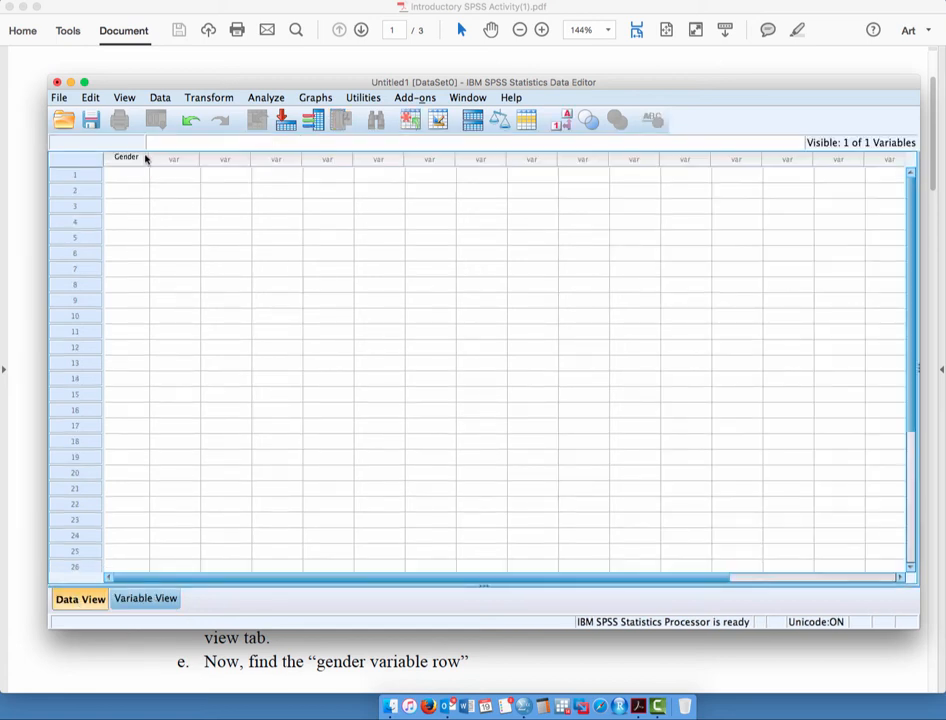
pyautogui.moveTo(147, 157); pyautogui.dragTo(152, 157)
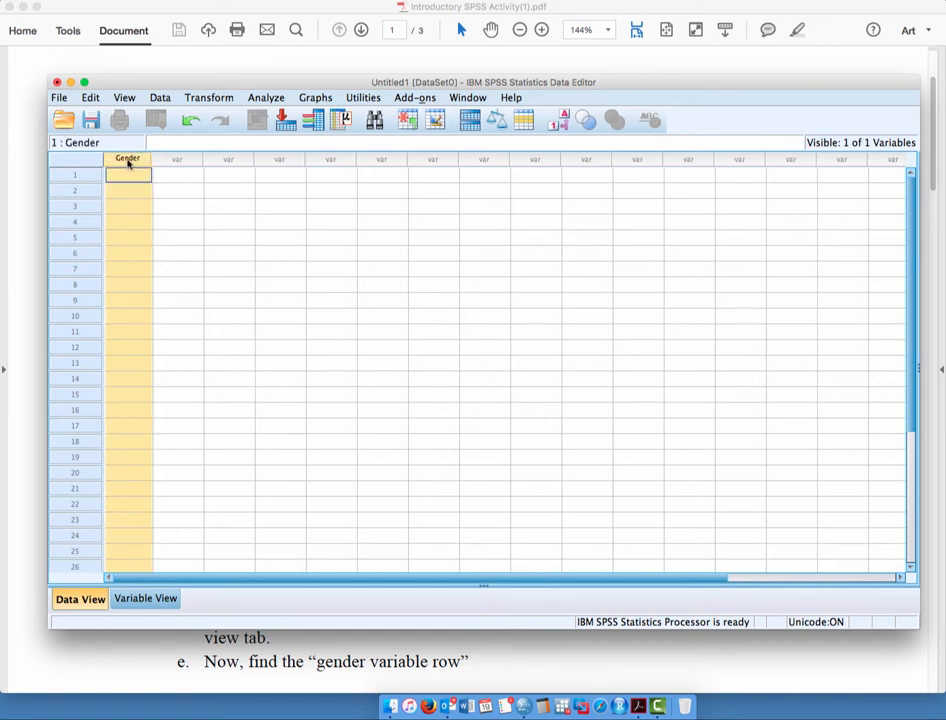
pyautogui.click(174, 178)
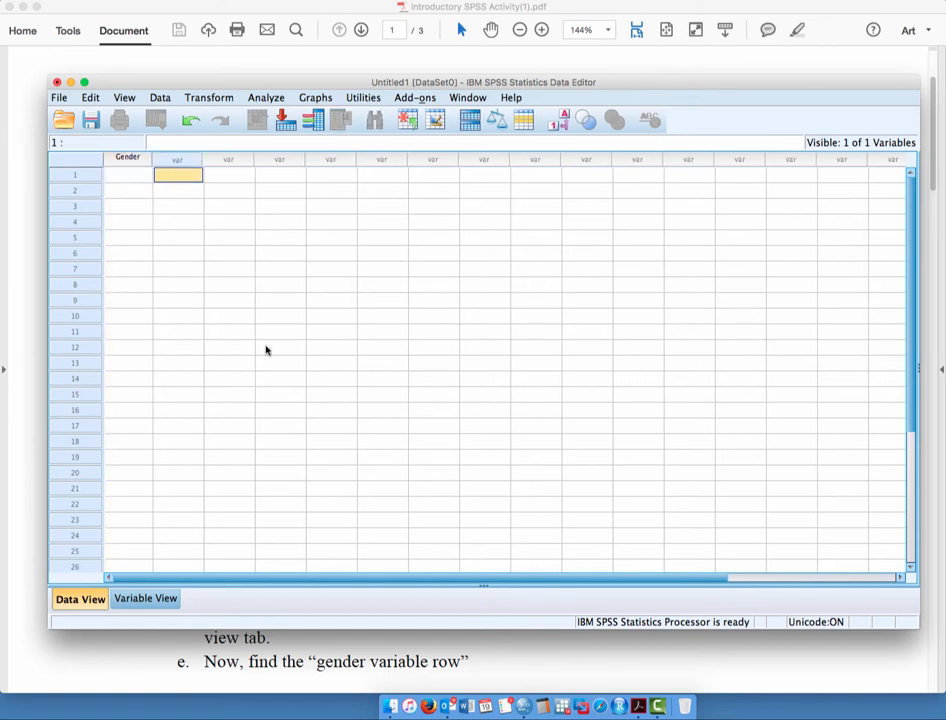
# Define a second variable named Math_Score in the row below Gender.
pyautogui.click(159, 600)
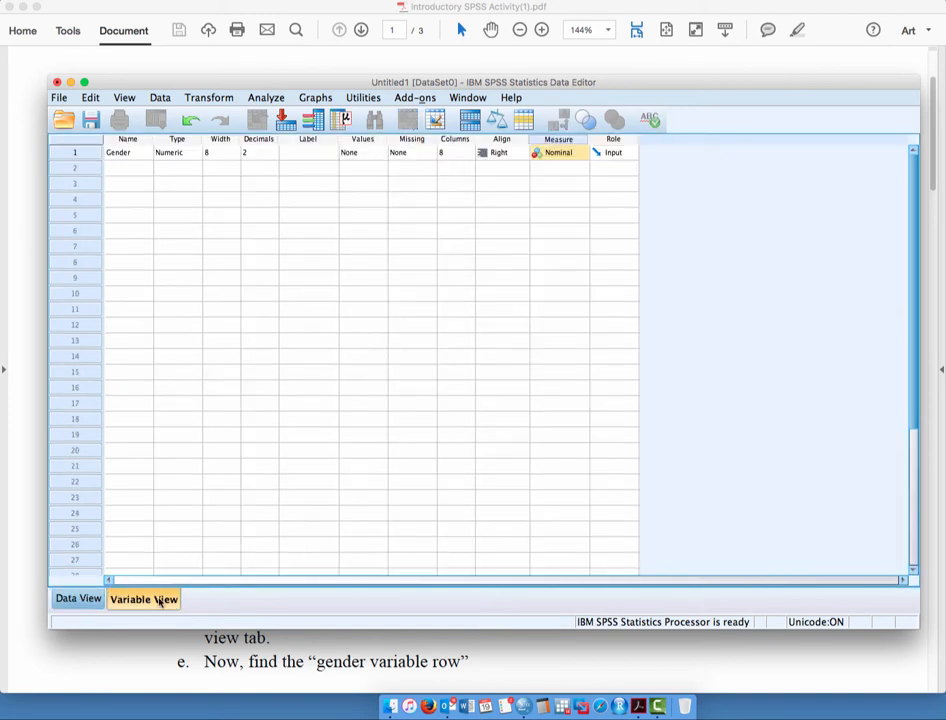
pyautogui.click(123, 168)
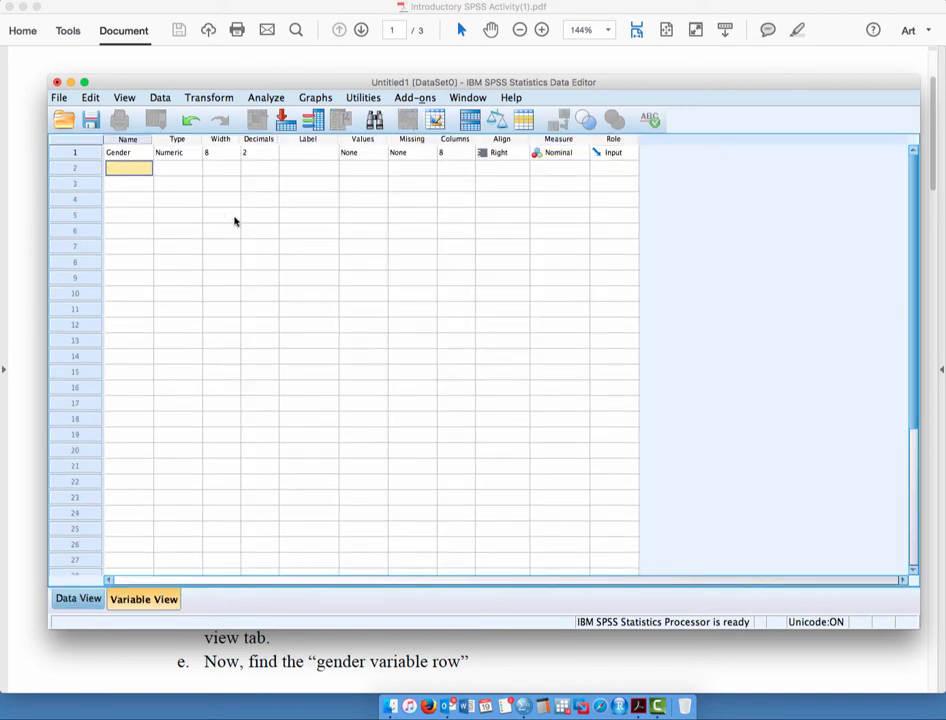
pyautogui.write('Mat')
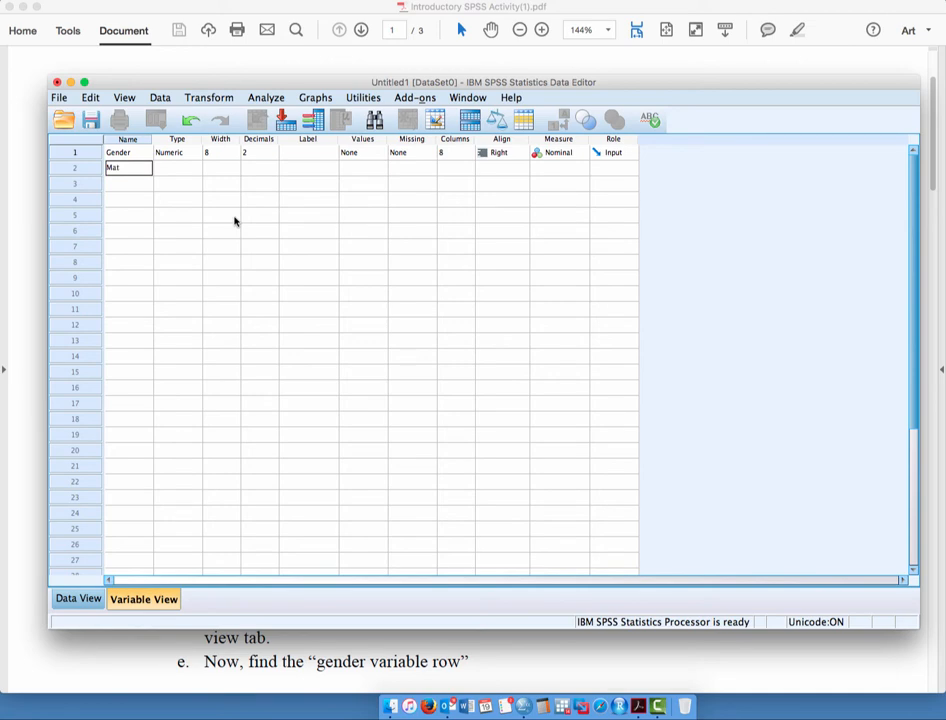
pyautogui.write('h')
pyautogui.moveTo(215, 81); pyautogui.dragTo(203, 103)
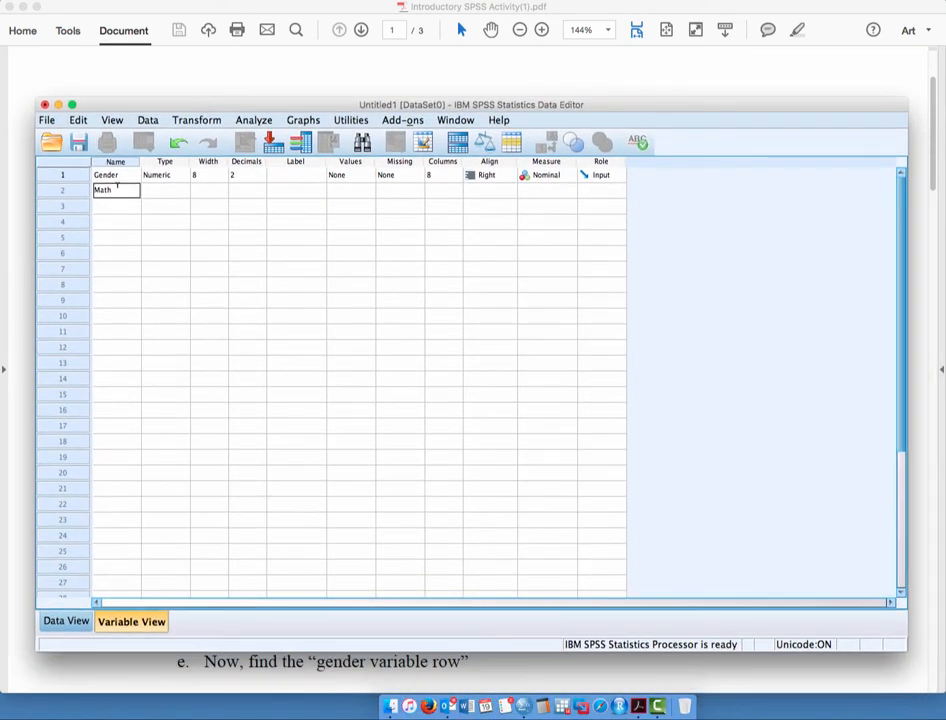
pyautogui.write('_Score')
# Give the Math_Score variable the descriptive label "Math Score".
pyautogui.click(286, 192)
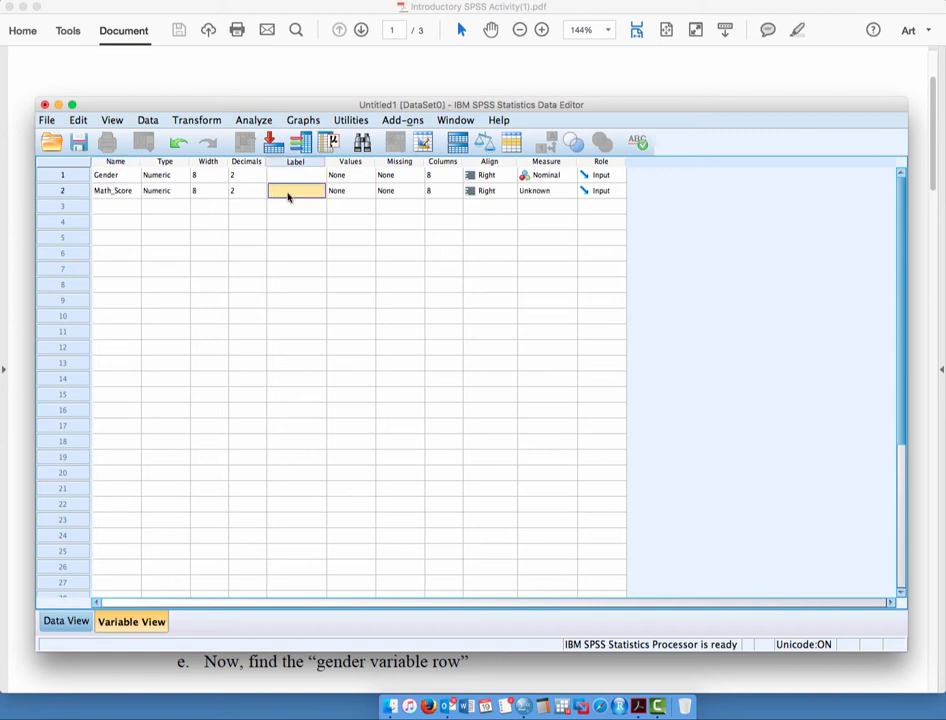
pyautogui.write('Mat')
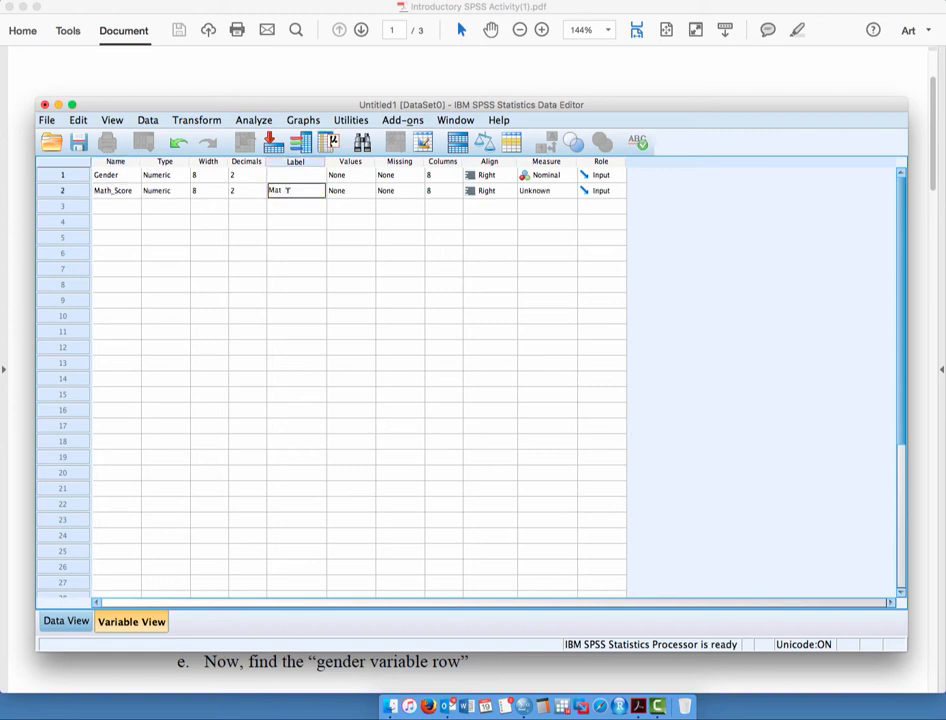
pyautogui.write('h Score')
# Consult the math scores in the PDF handout and set Math_Score's measurement level to Scale.
pyautogui.moveTo(403, 105); pyautogui.dragTo(450, 474)
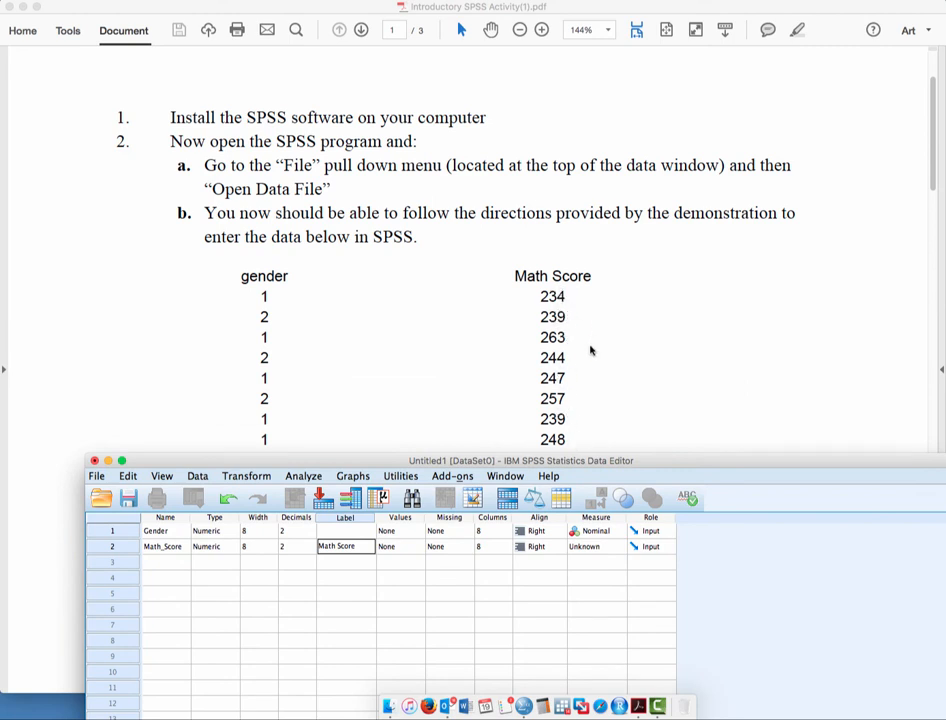
pyautogui.moveTo(583, 461); pyautogui.dragTo(585, 543)
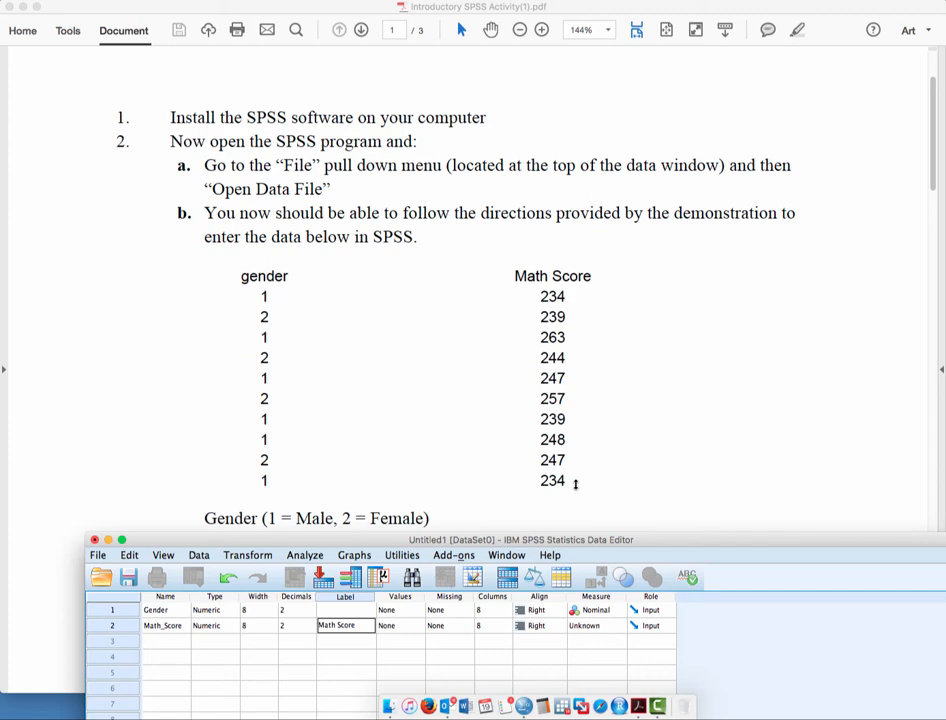
pyautogui.moveTo(570, 540); pyautogui.dragTo(537, 188)
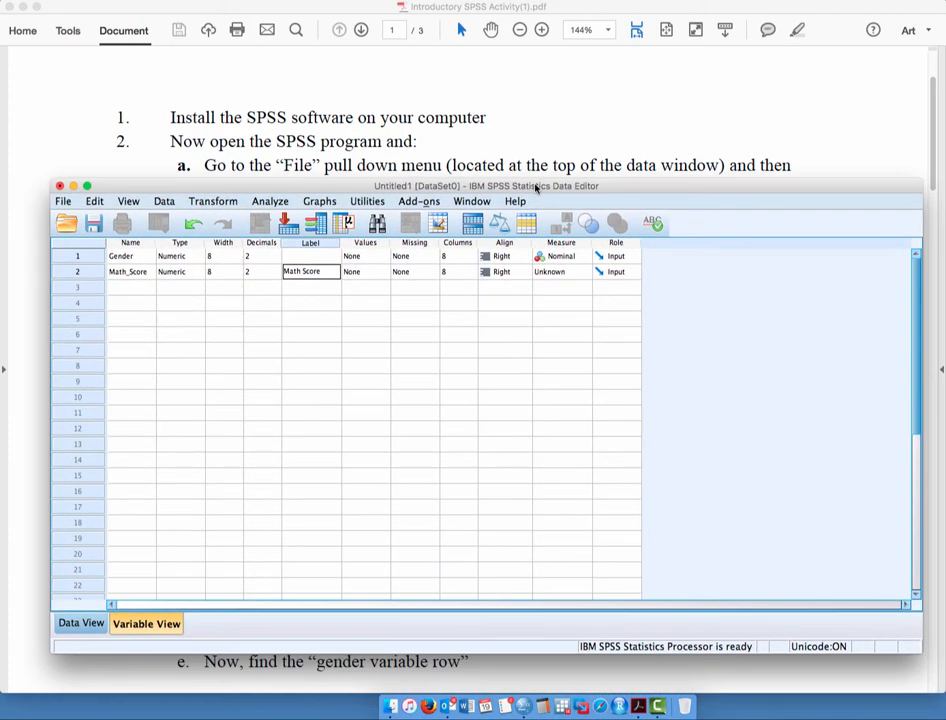
pyautogui.click(579, 275)
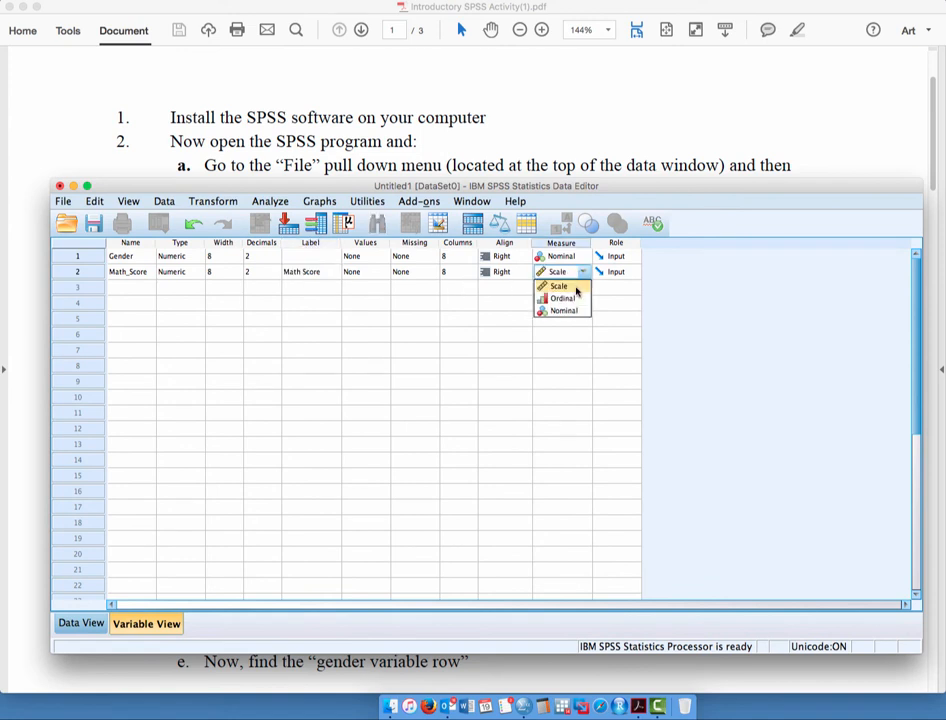
pyautogui.click(576, 289)
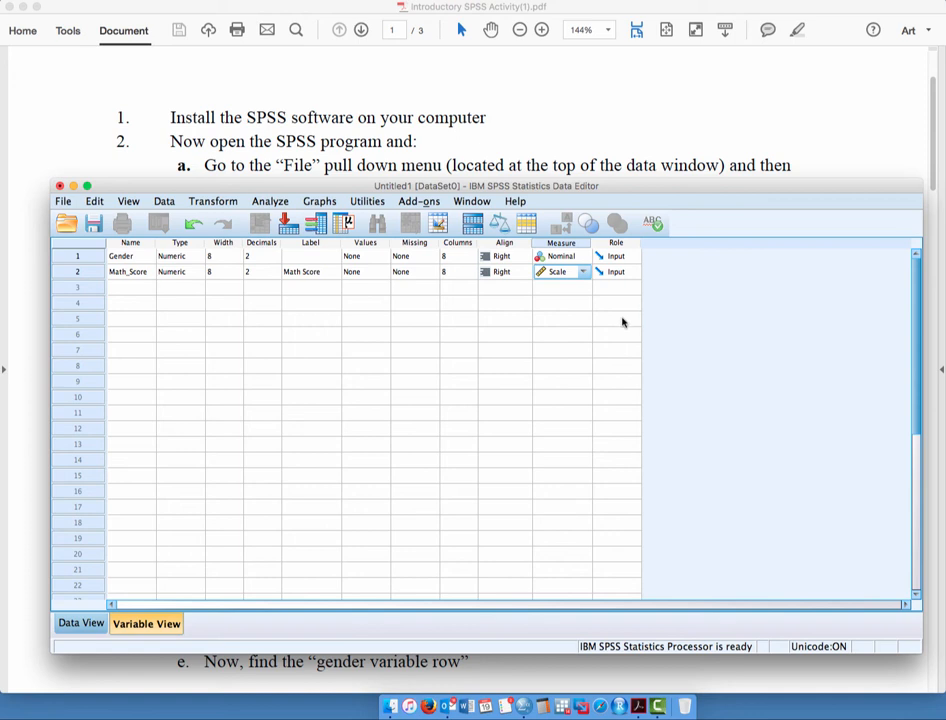
pyautogui.moveTo(496, 186); pyautogui.dragTo(512, 185)
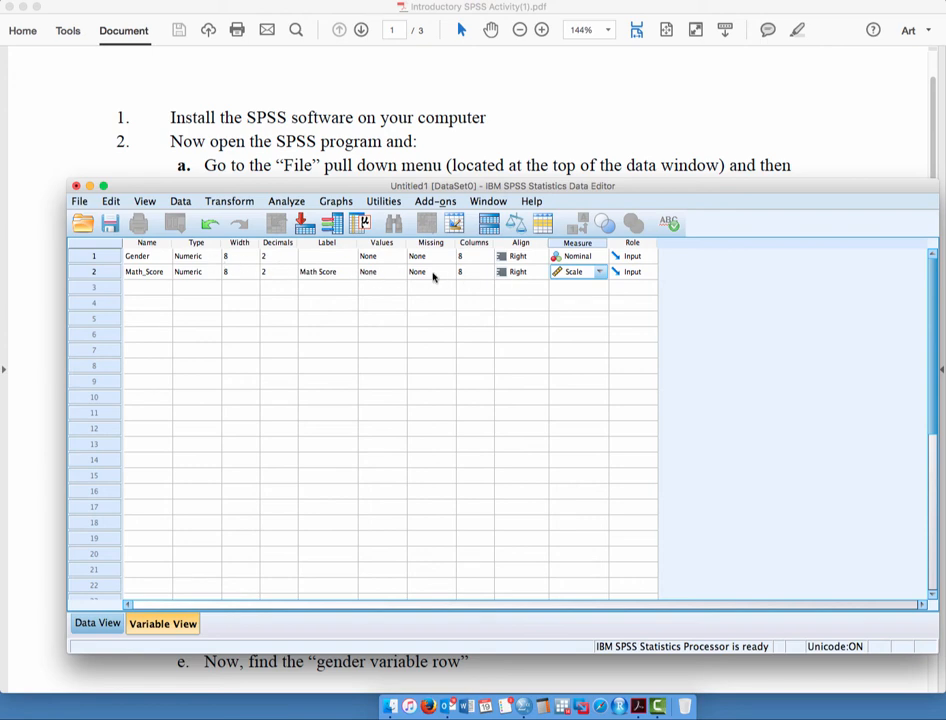
# Assign the value labels 1 = Male and 2 = Female to Gender and return to the data grid.
pyautogui.moveTo(441, 190); pyautogui.dragTo(454, 527)
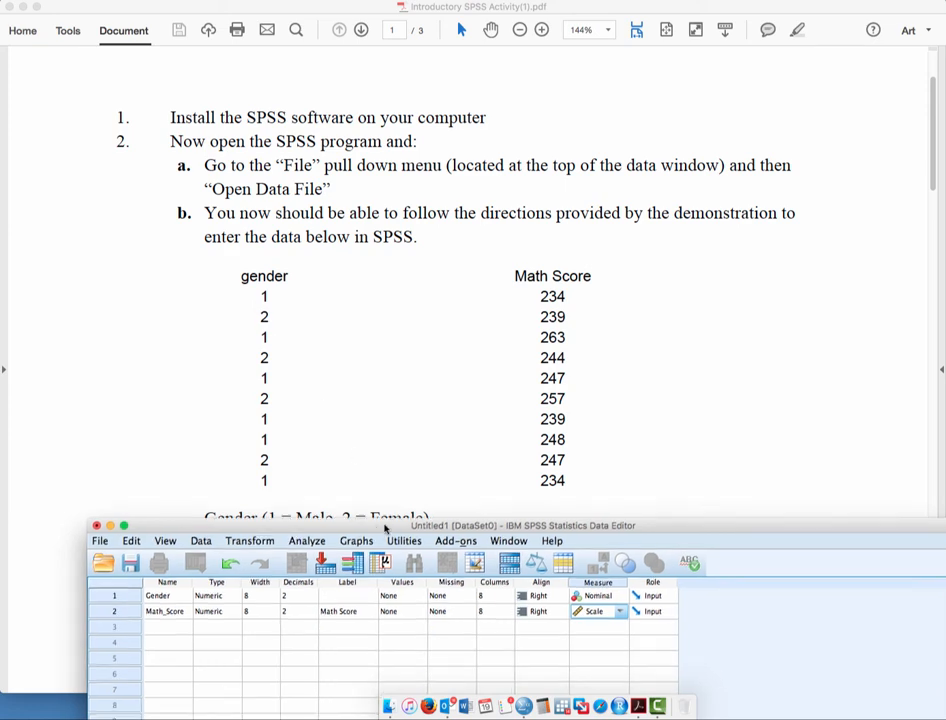
pyautogui.moveTo(382, 526); pyautogui.dragTo(344, 182)
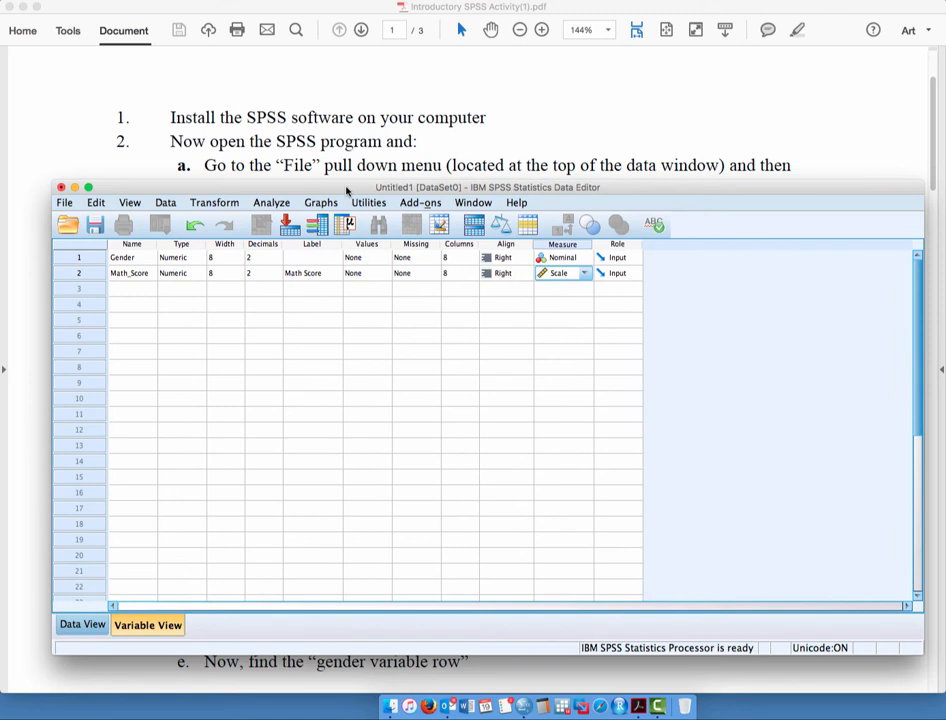
pyautogui.click(372, 259)
pyautogui.click(382, 259)
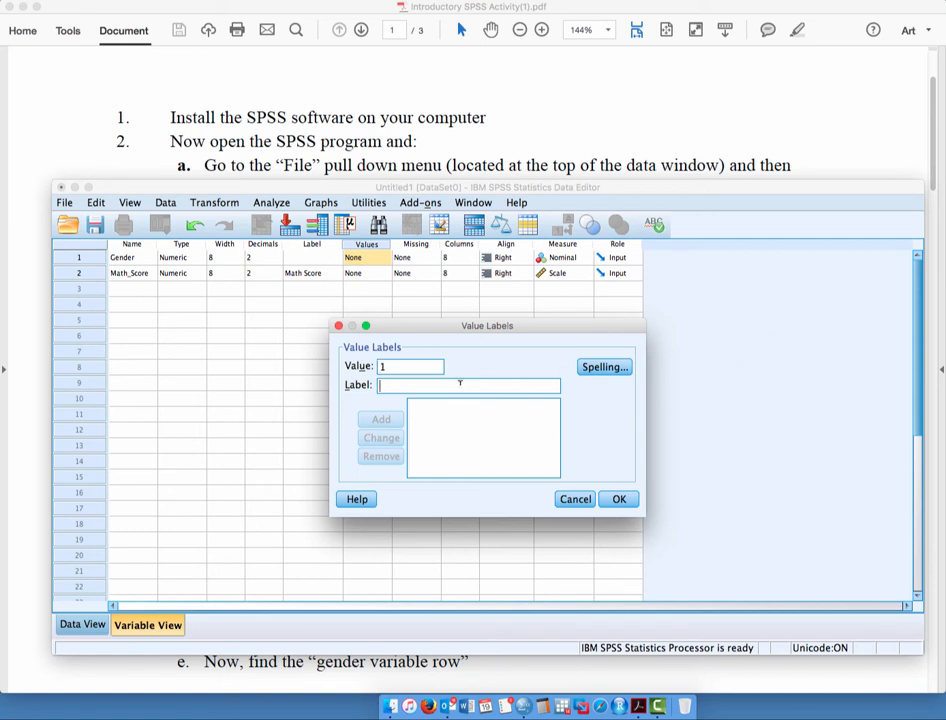
pyautogui.write('Male')
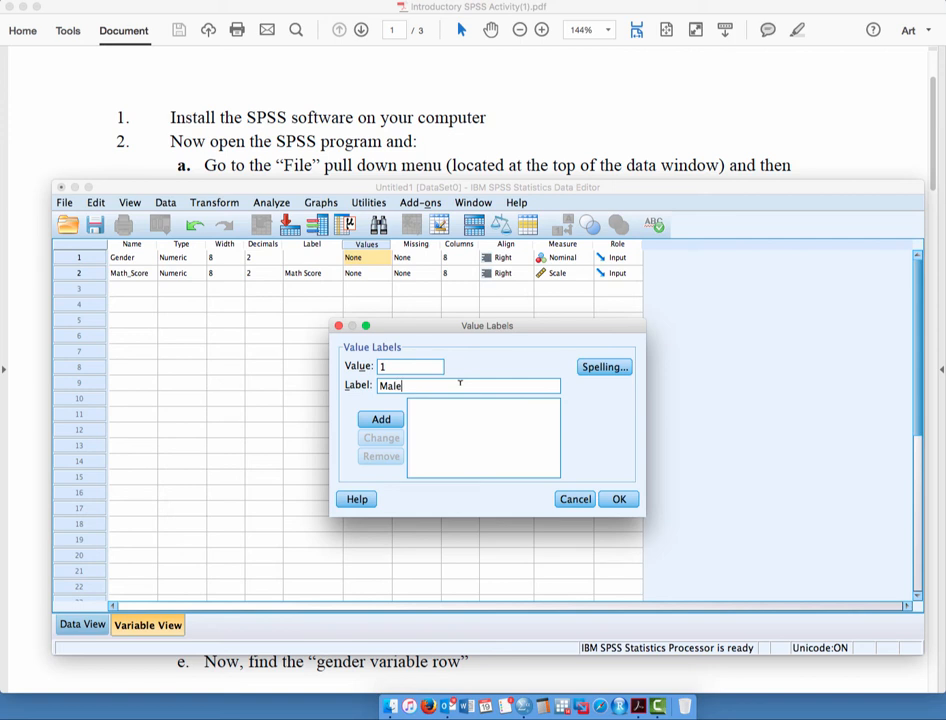
pyautogui.click(375, 418)
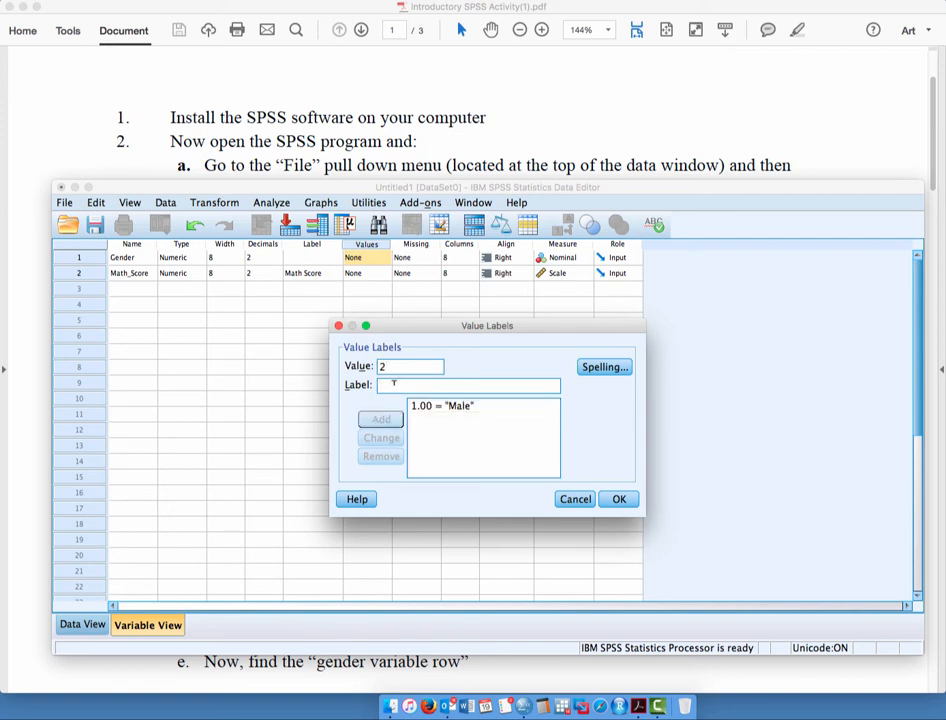
pyautogui.write('Female')
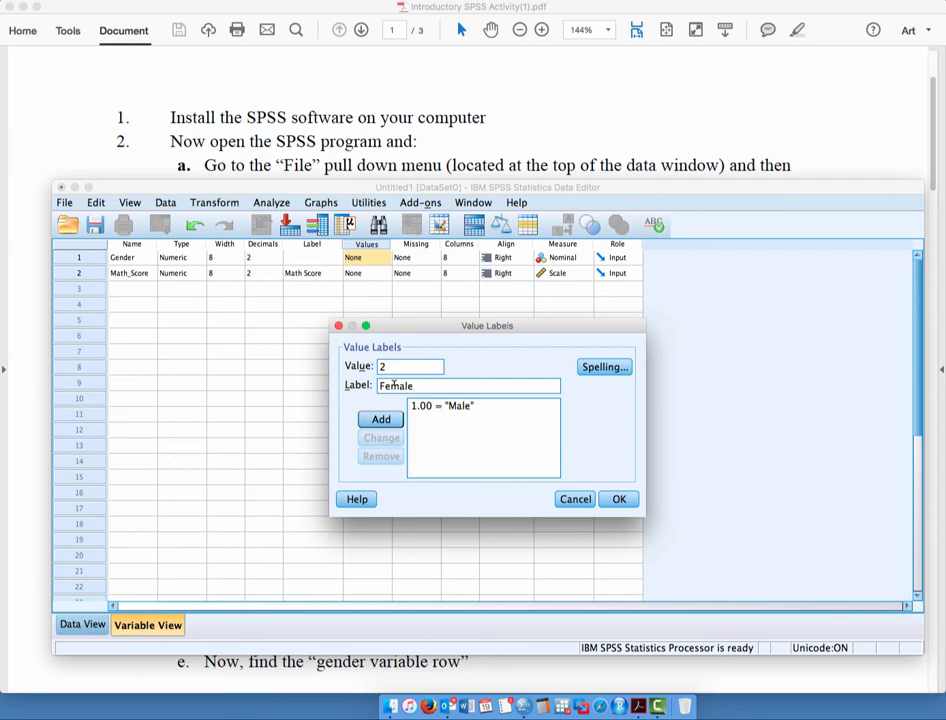
pyautogui.click(386, 419)
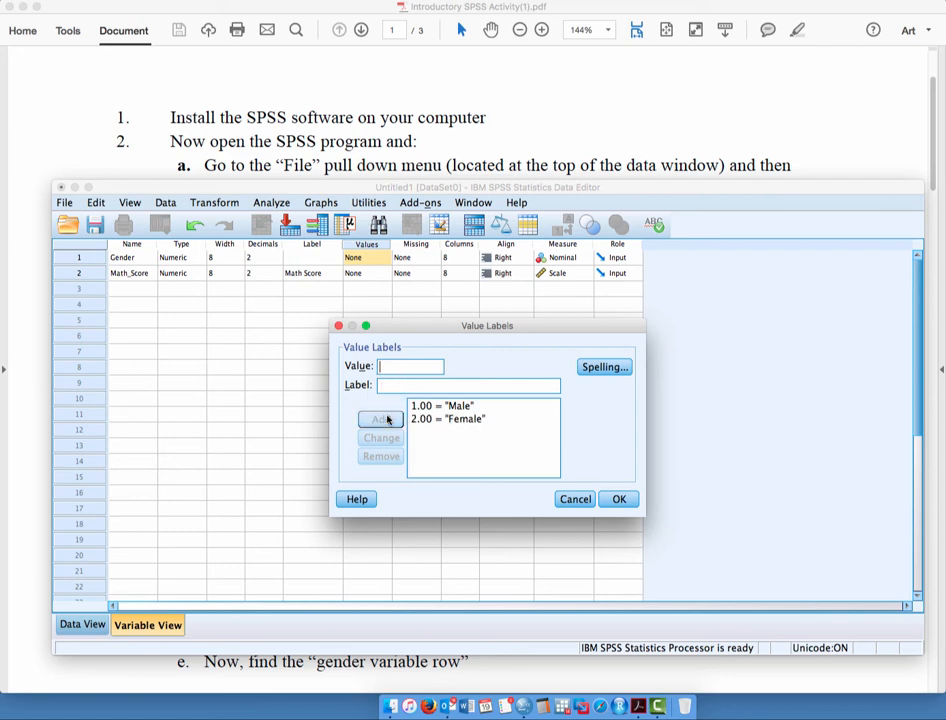
pyautogui.click(618, 500)
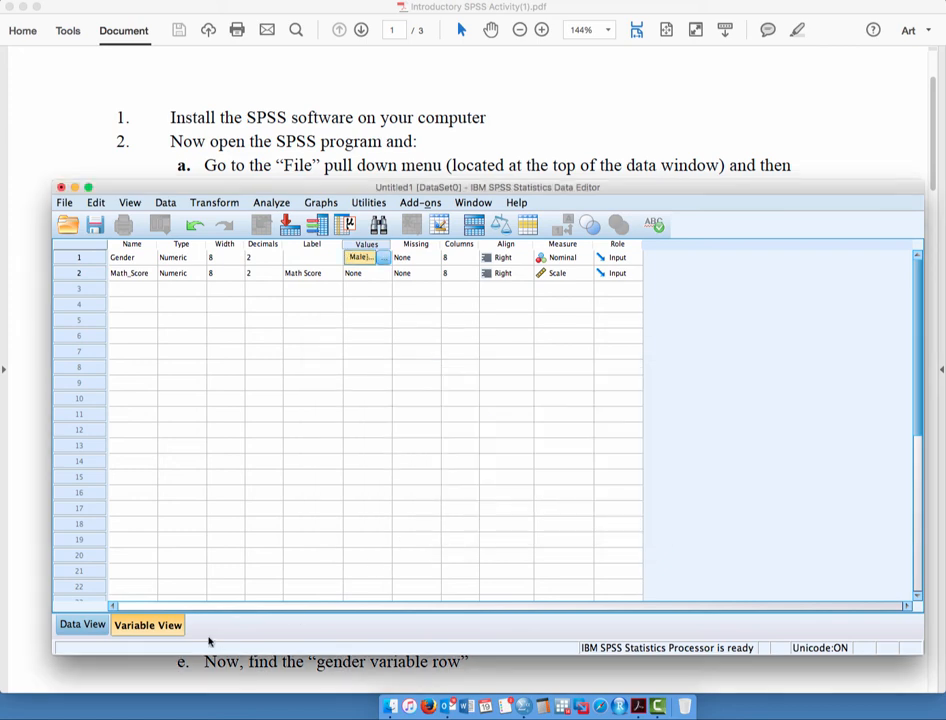
pyautogui.click(84, 625)
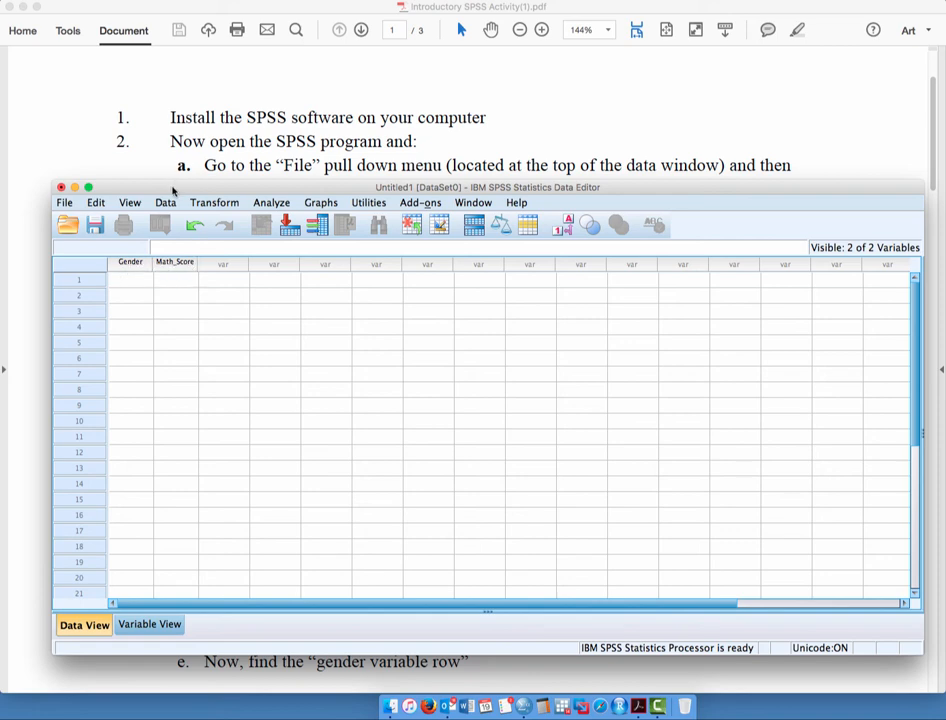
# Enter the handout's gender codes 1, 2, 1, 2, 1 in the Gender column for cases 1 to 5.
pyautogui.moveTo(172, 190); pyautogui.dragTo(481, 182)
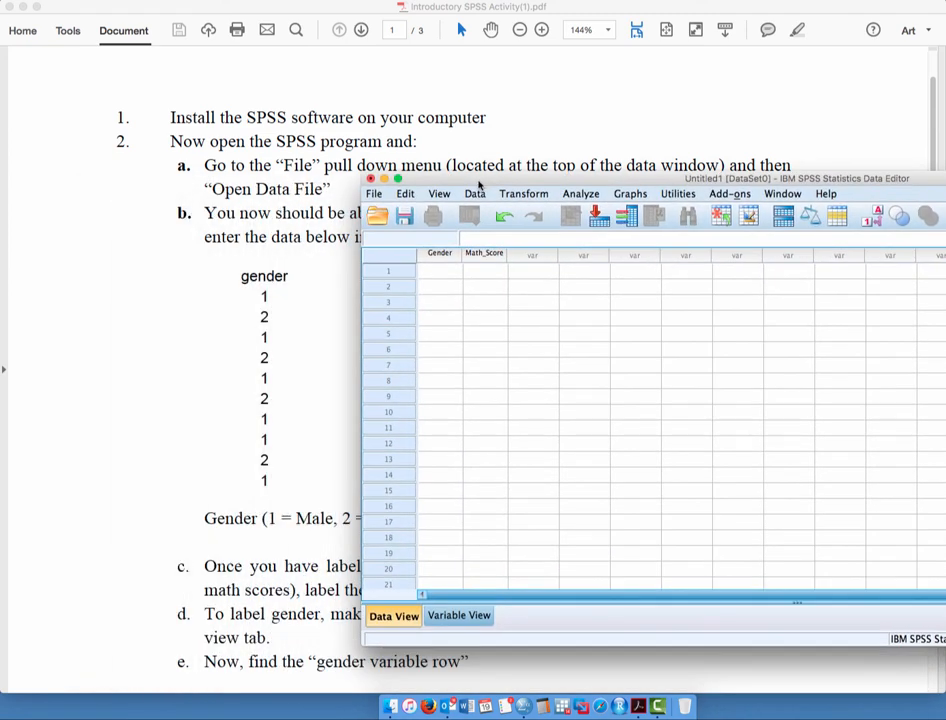
pyautogui.click(438, 270)
pyautogui.write('1')
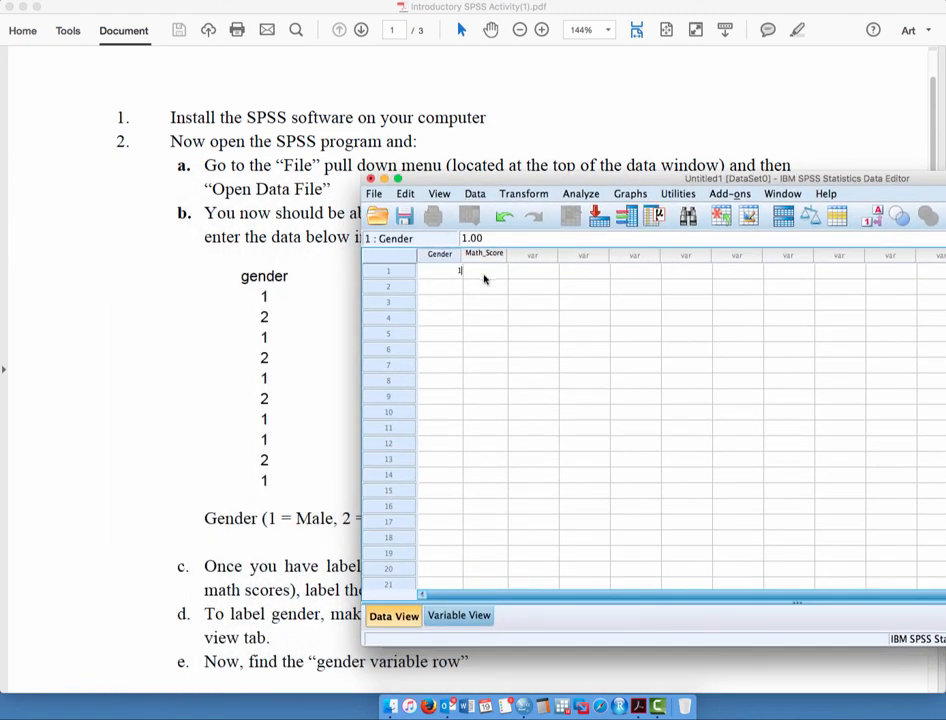
pyautogui.press('Return')
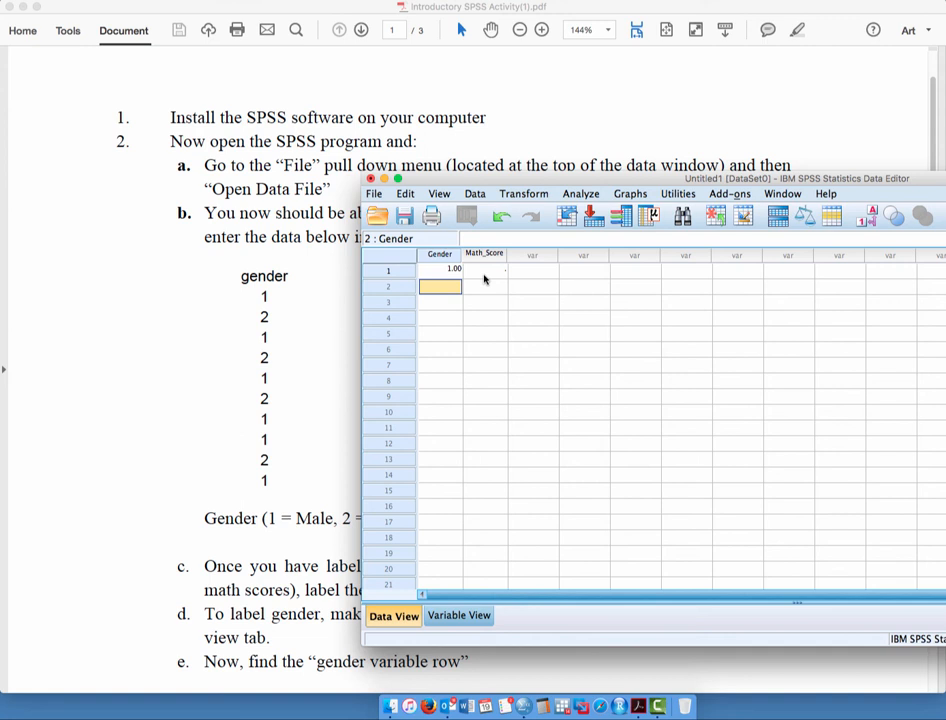
pyautogui.write('2')
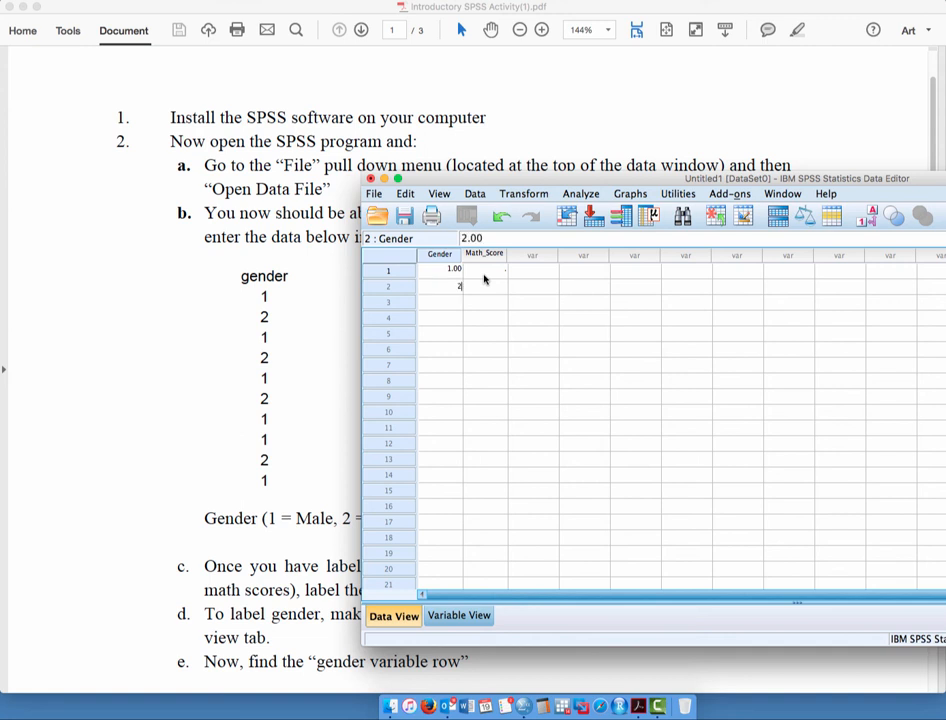
pyautogui.press('Return')
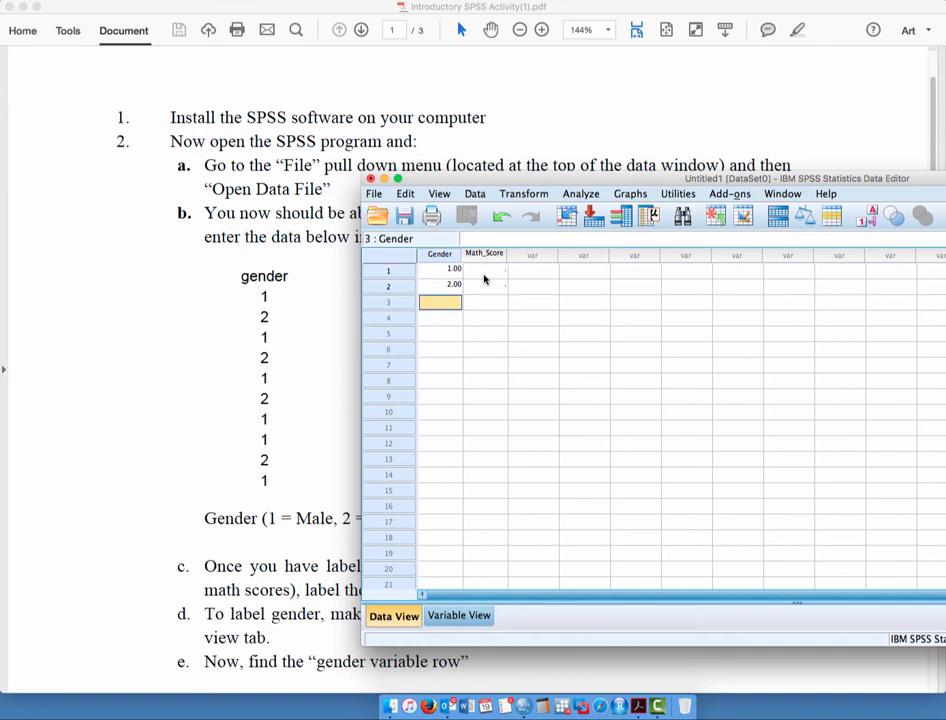
pyautogui.write('1')
pyautogui.press('Return')
pyautogui.write('2')
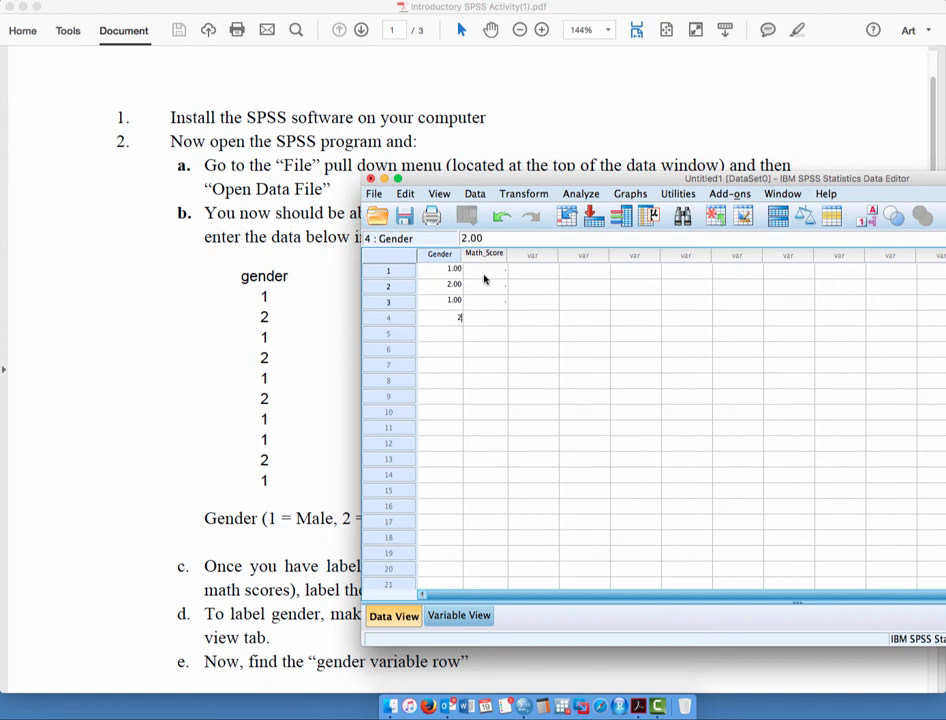
pyautogui.press('Return')
pyautogui.write('1')
pyautogui.press('Return')
# Fill the Gender column for cases 6 to 10 with the codes 2, 1, 1, 2, 1.
pyautogui.write('2')
pyautogui.press('Return')
pyautogui.write('1')
pyautogui.press('Return')
pyautogui.write('1')
pyautogui.press('Return')
pyautogui.write('2')
pyautogui.press('Return')
pyautogui.write('1')
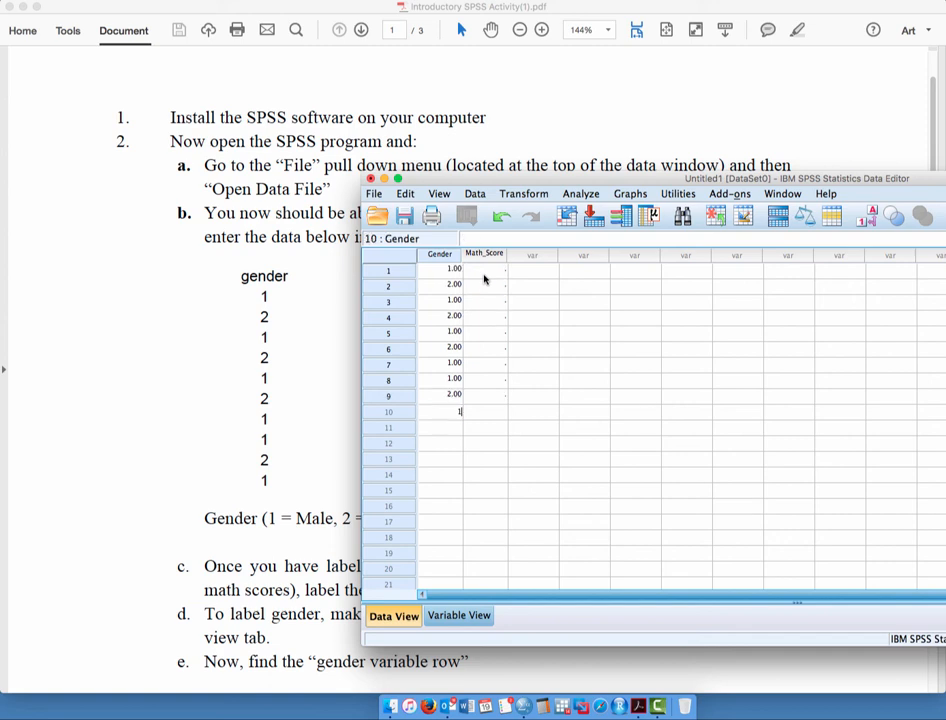
pyautogui.press('Return')
# Enter the handout's math scores 234, 239, 263, 244 and 247 in Math_Score for cases 1 to 5.
pyautogui.moveTo(473, 180); pyautogui.dragTo(690, 188)
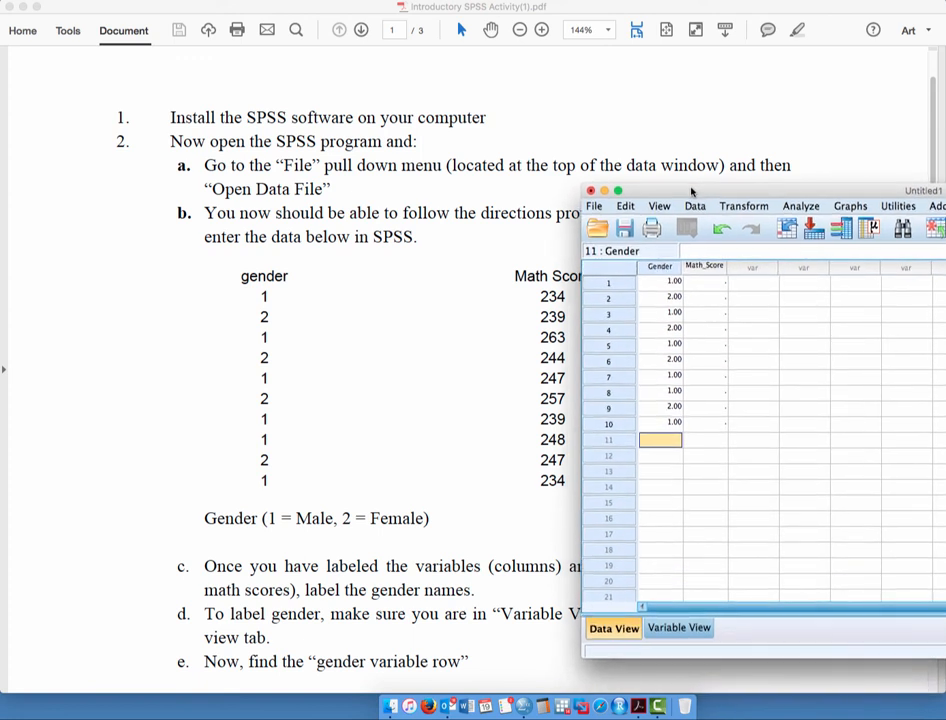
pyautogui.click(697, 283)
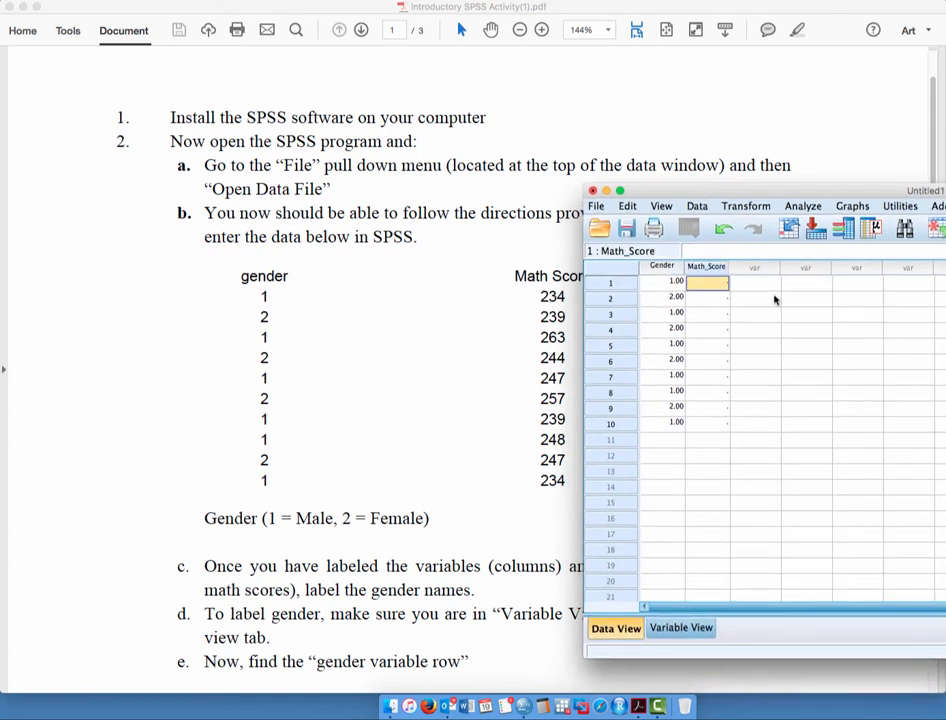
pyautogui.write('234')
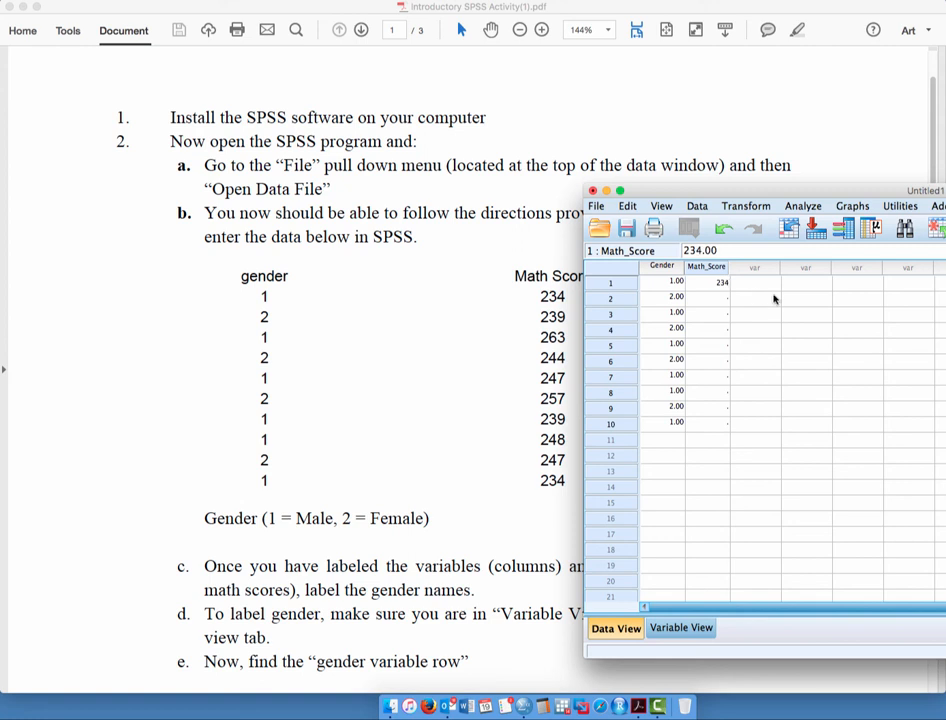
pyautogui.click(716, 300)
pyautogui.write('239')
pyautogui.click(715, 318)
pyautogui.write('263')
pyautogui.click(710, 334)
pyautogui.write('244')
pyautogui.click(713, 347)
pyautogui.write('247')
# Complete Math_Score for cases 6 to 10 with the scores 257, 239, 248, 247 and 234.
pyautogui.click(713, 366)
pyautogui.write('257')
pyautogui.click(711, 379)
pyautogui.write('239')
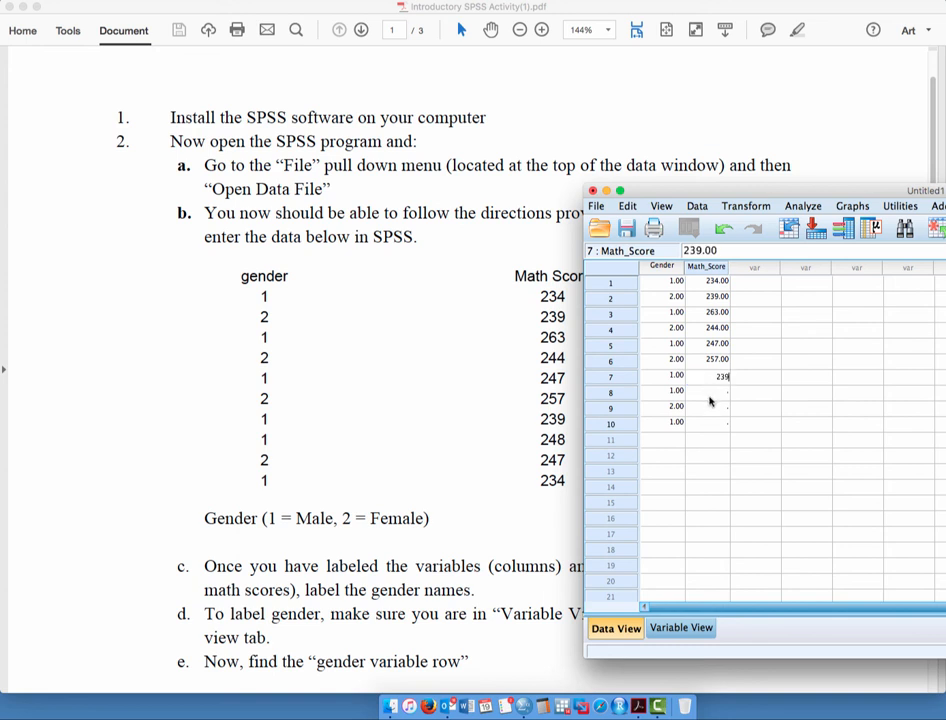
pyautogui.click(709, 396)
pyautogui.write('248')
pyautogui.click(711, 410)
pyautogui.write('247')
pyautogui.click(711, 426)
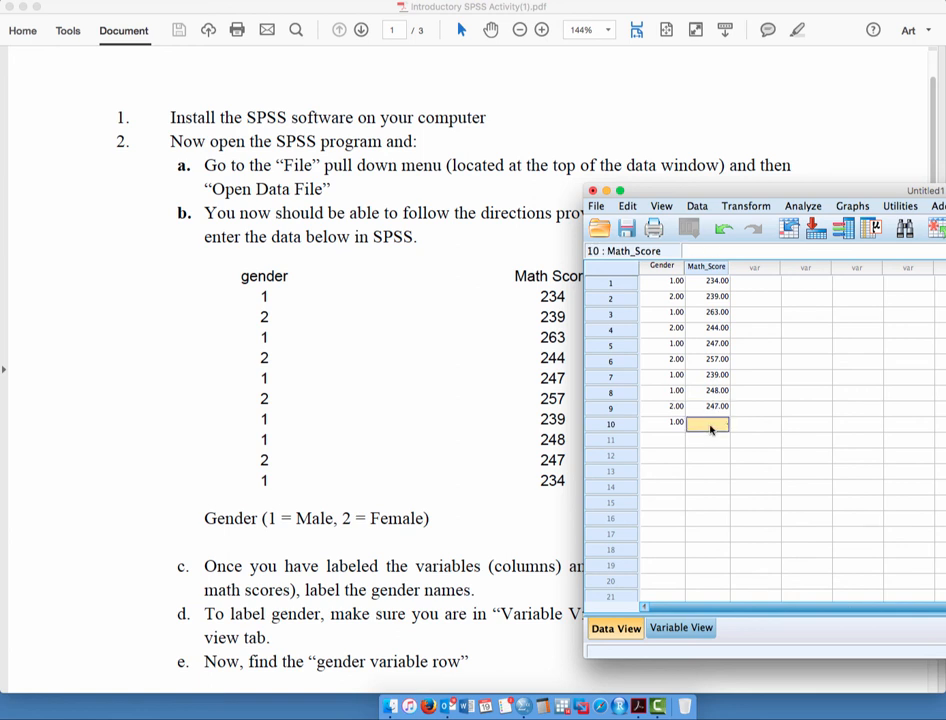
pyautogui.write('234')
pyautogui.moveTo(737, 190); pyautogui.dragTo(262, 131)
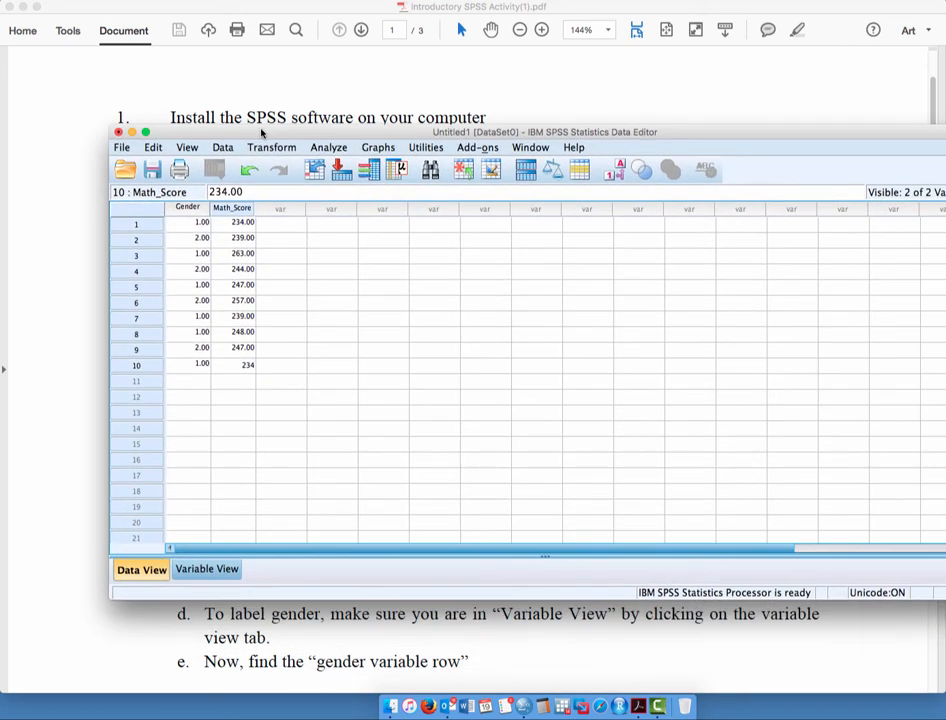
pyautogui.click(268, 366)
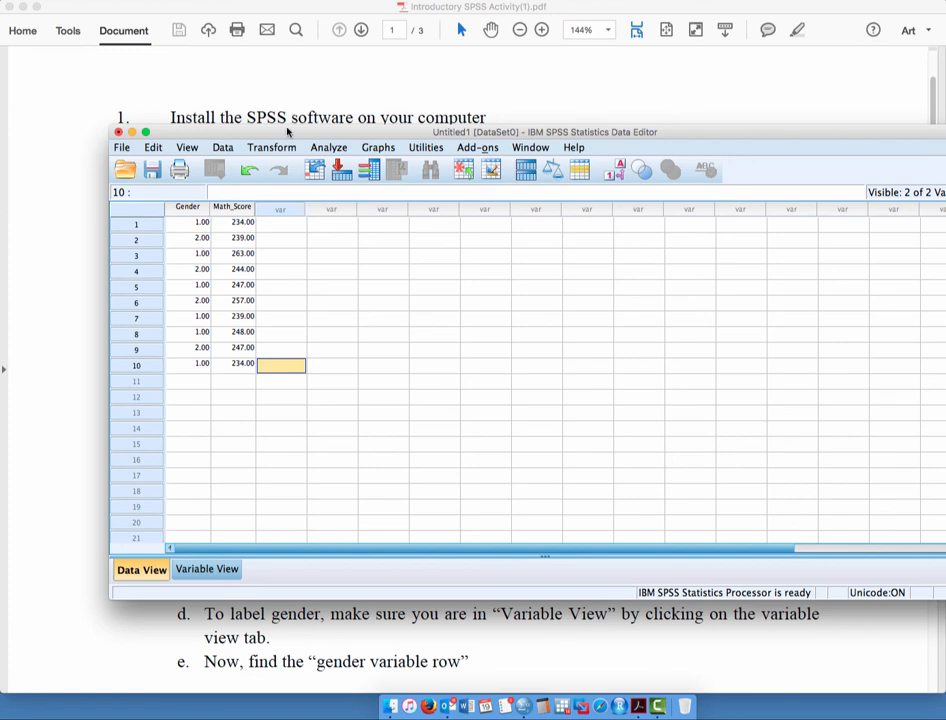
pyautogui.moveTo(287, 131); pyautogui.dragTo(234, 124)
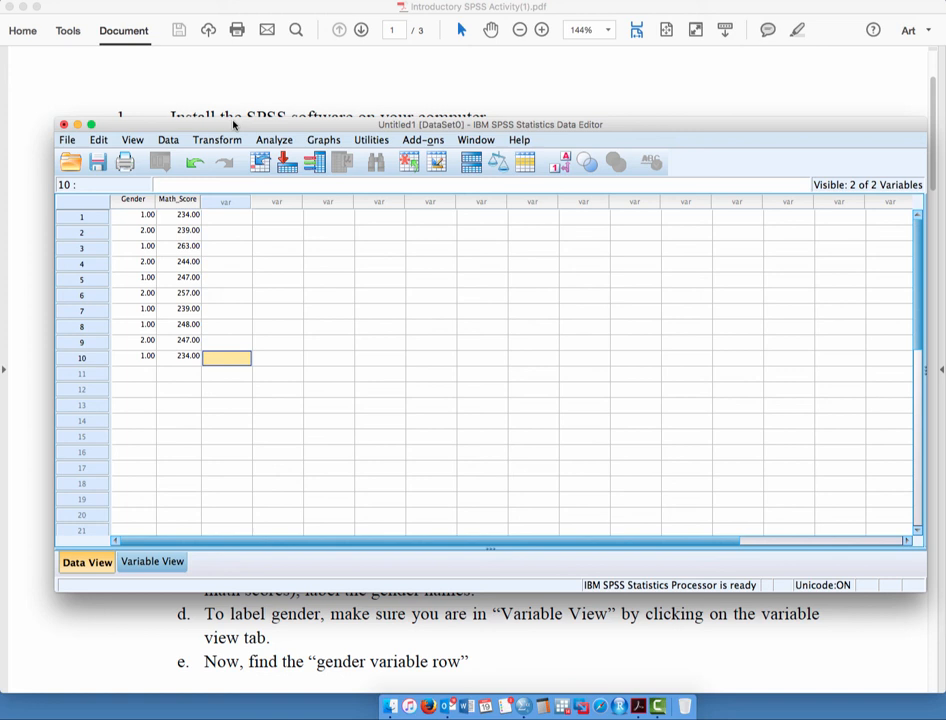
pyautogui.click(869, 5)
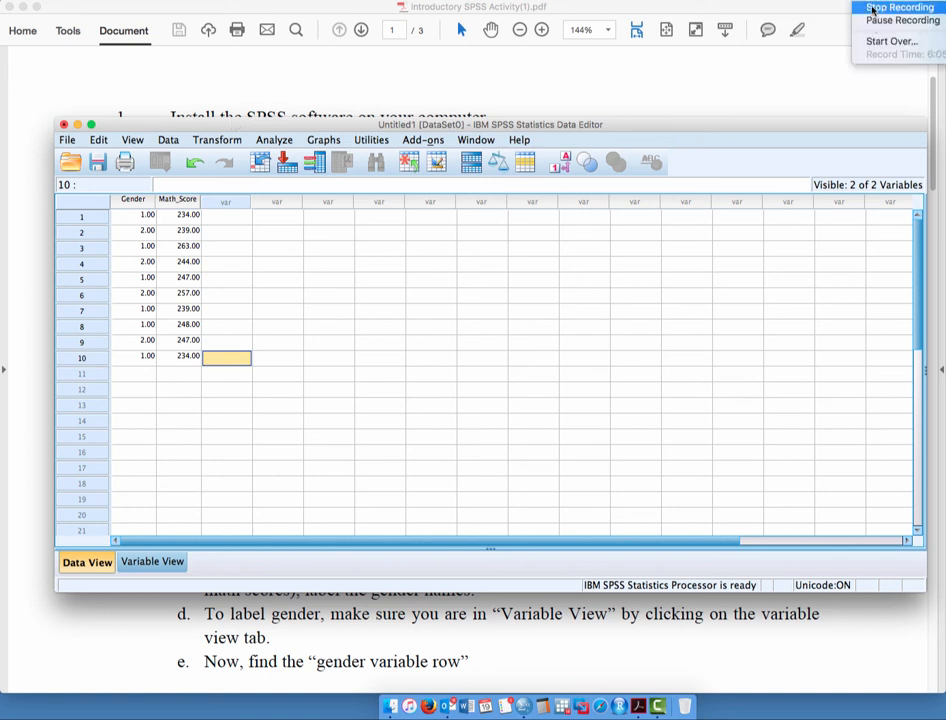